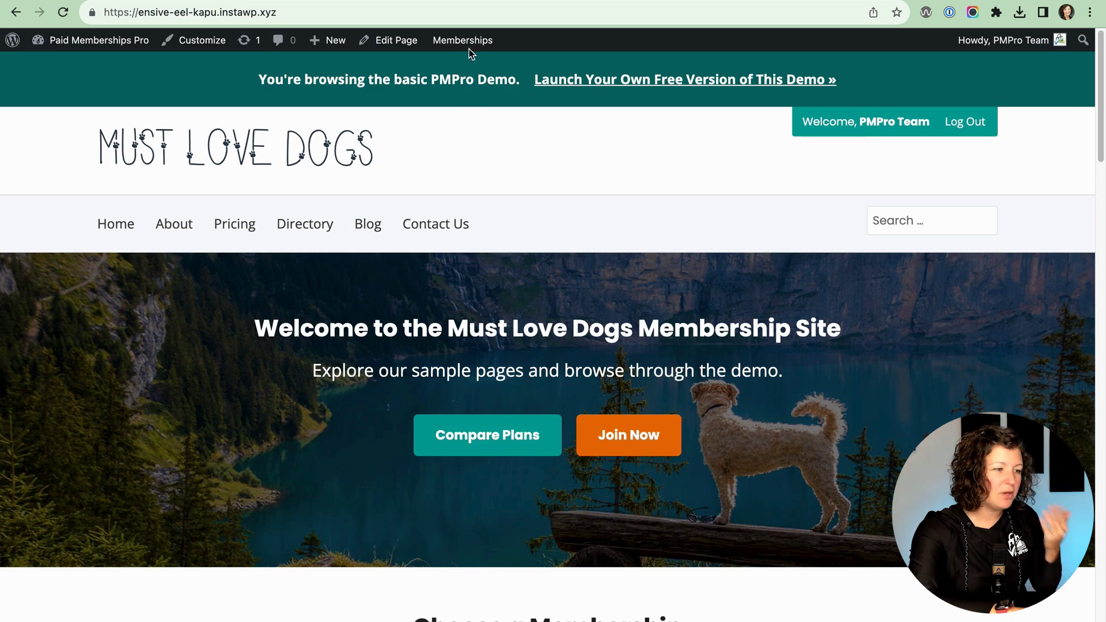
# Step: Open the Memberships License page, then browse the Installed Plugins list showing Paid Memberships Pro 2.12.1
pyautogui.moveTo(463, 40)
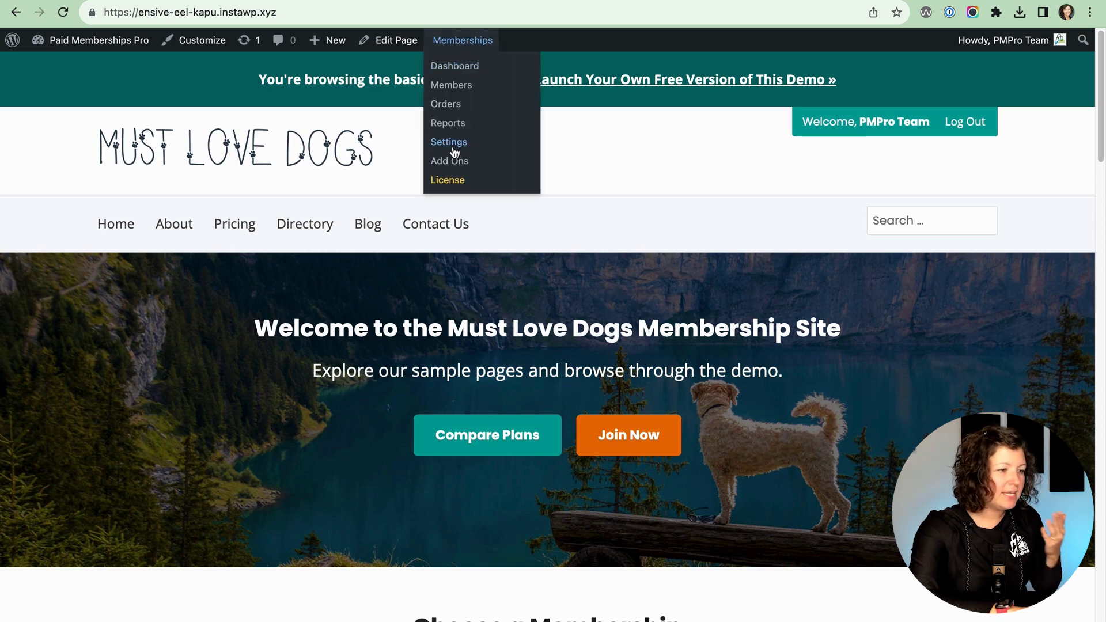
pyautogui.click(452, 178)
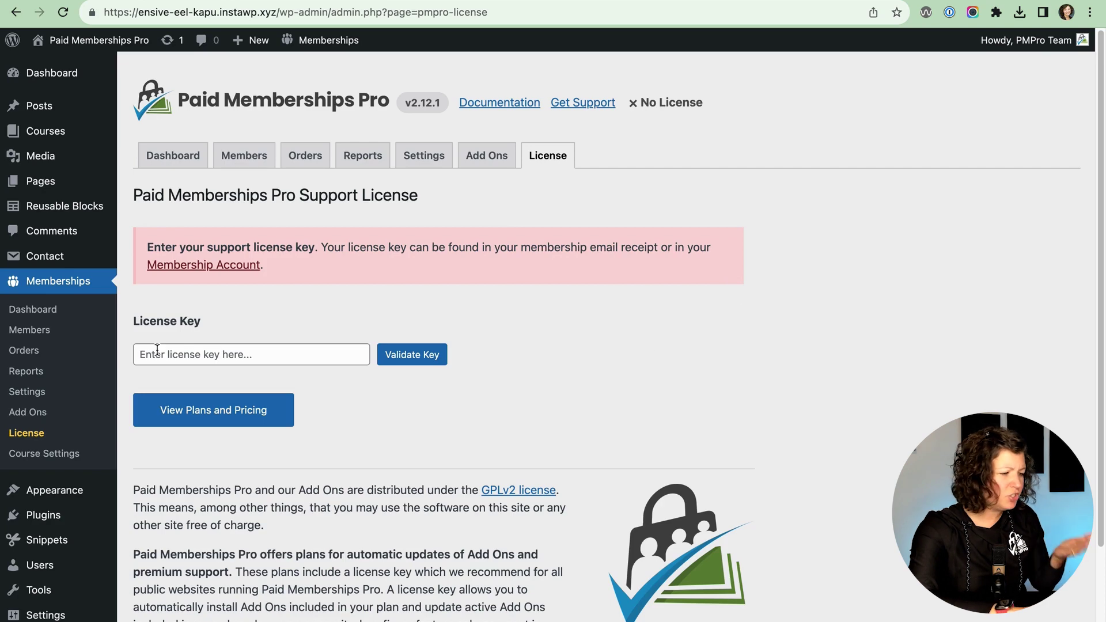
pyautogui.click(43, 515)
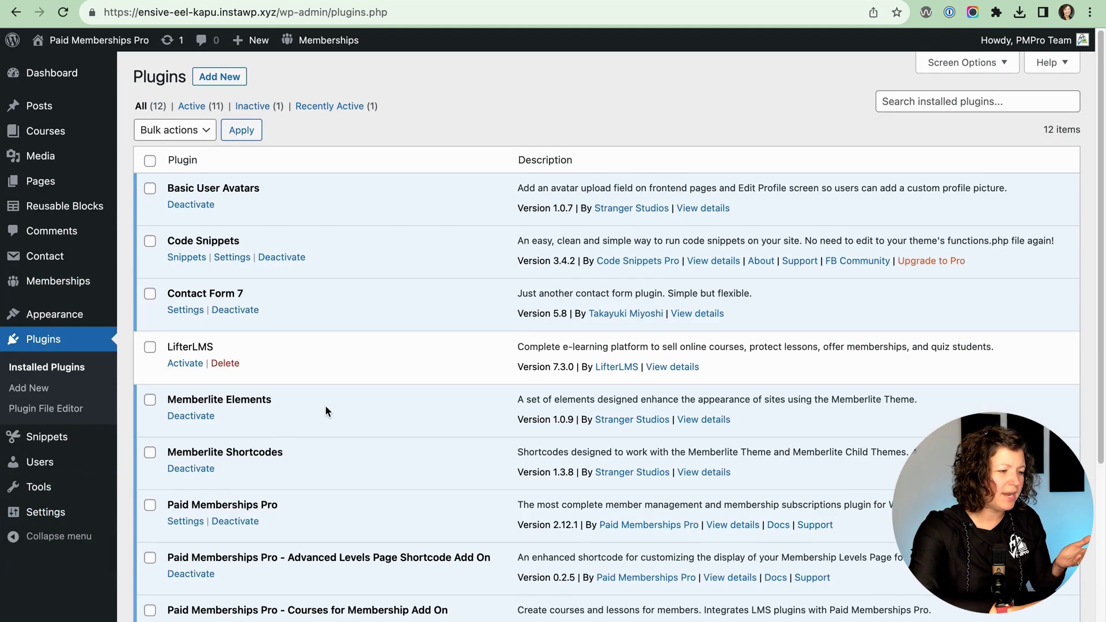
pyautogui.scroll(-5, 325, 412)
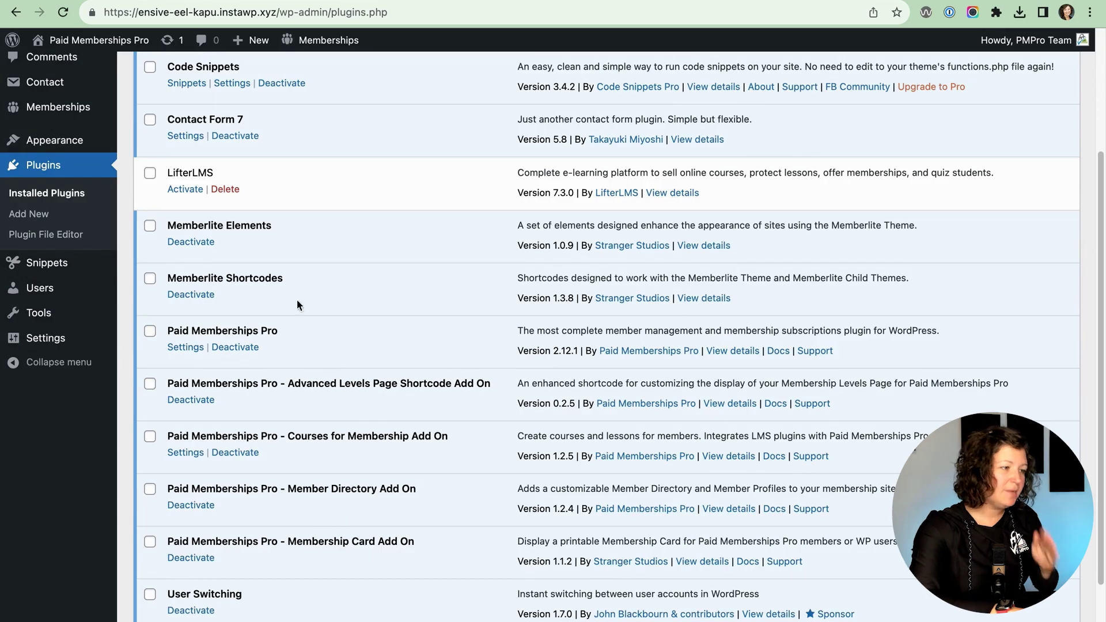
# Step: Load github.com/strangerstudios/paid-memberships-pro in a new Chrome tab and scroll the repository page
pyautogui.press('super+t')
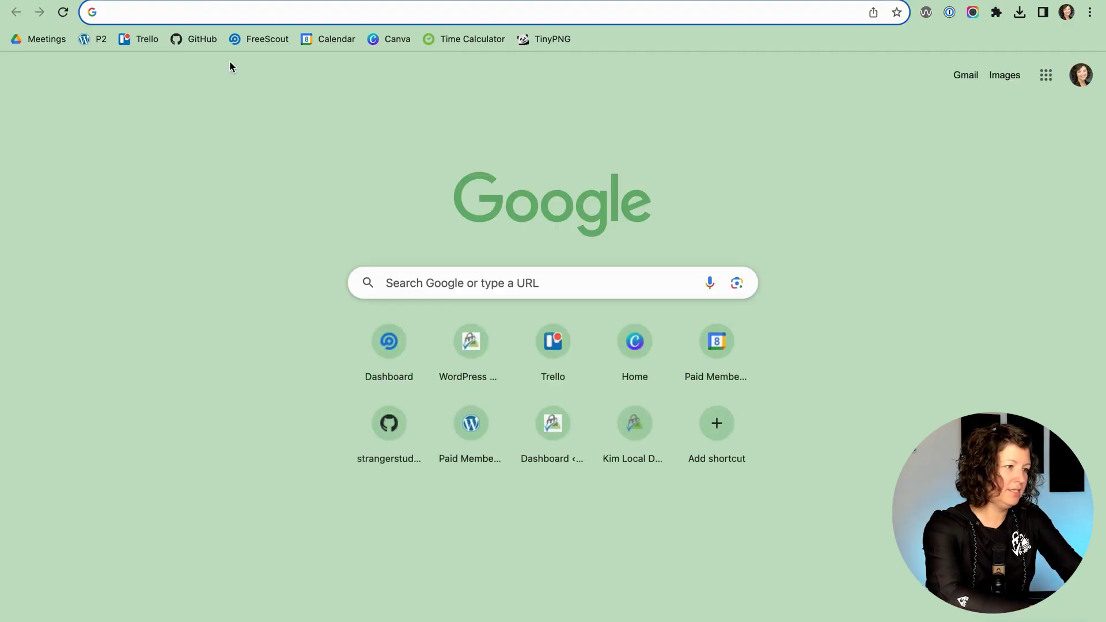
pyautogui.write('githu')
pyautogui.press('Return')
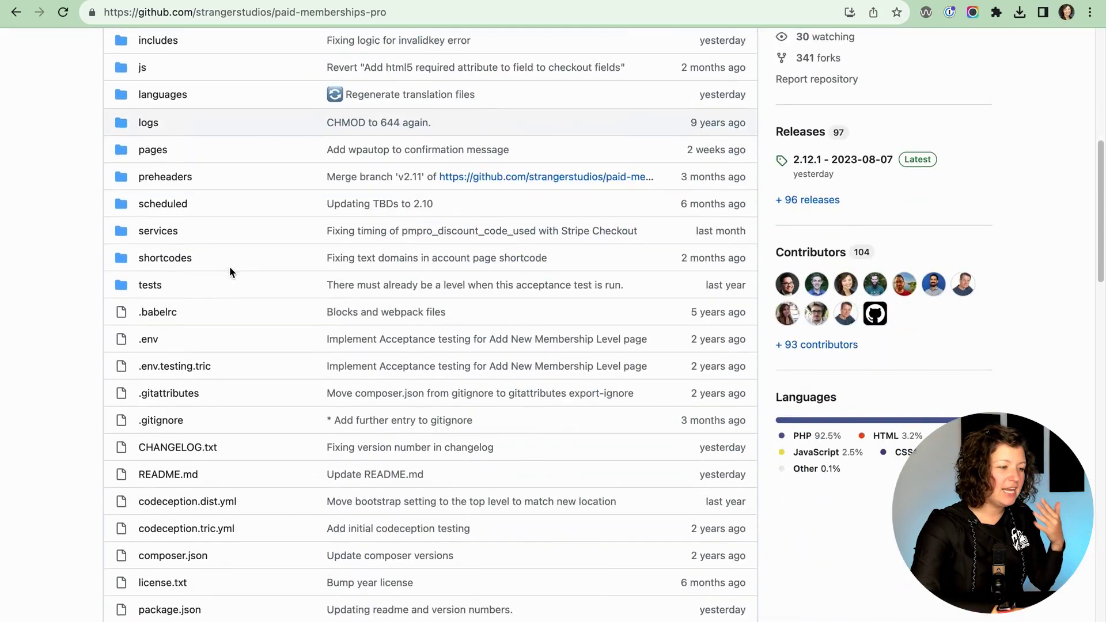
pyautogui.scroll(-1, 208, 323)
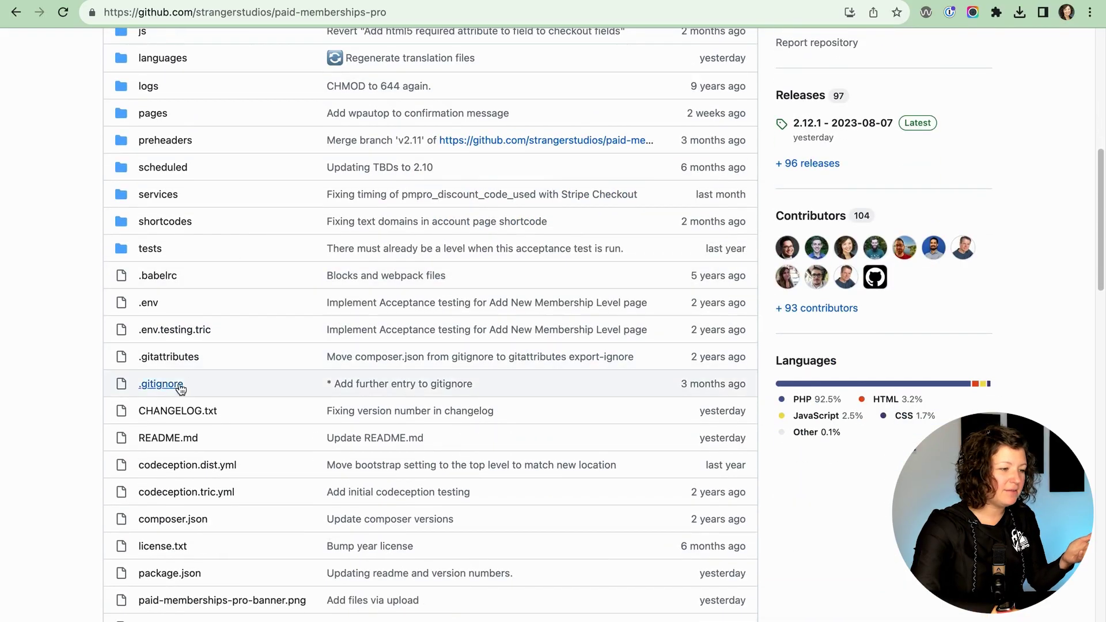
pyautogui.scroll(-3, 178, 427)
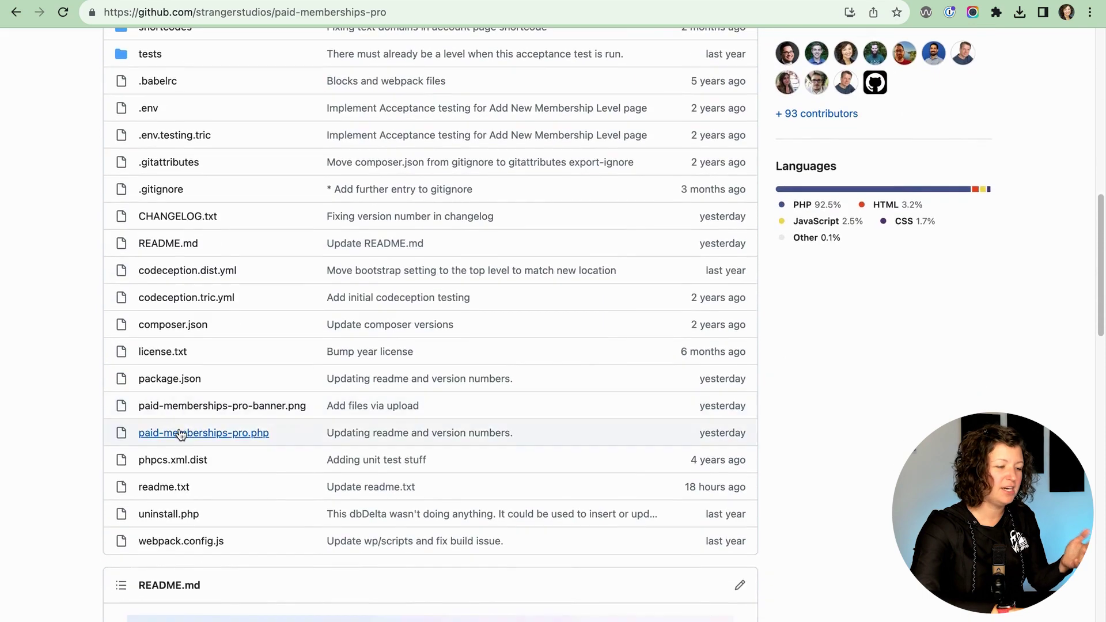
pyautogui.click(176, 429)
pyautogui.scroll(-6, 373, 353)
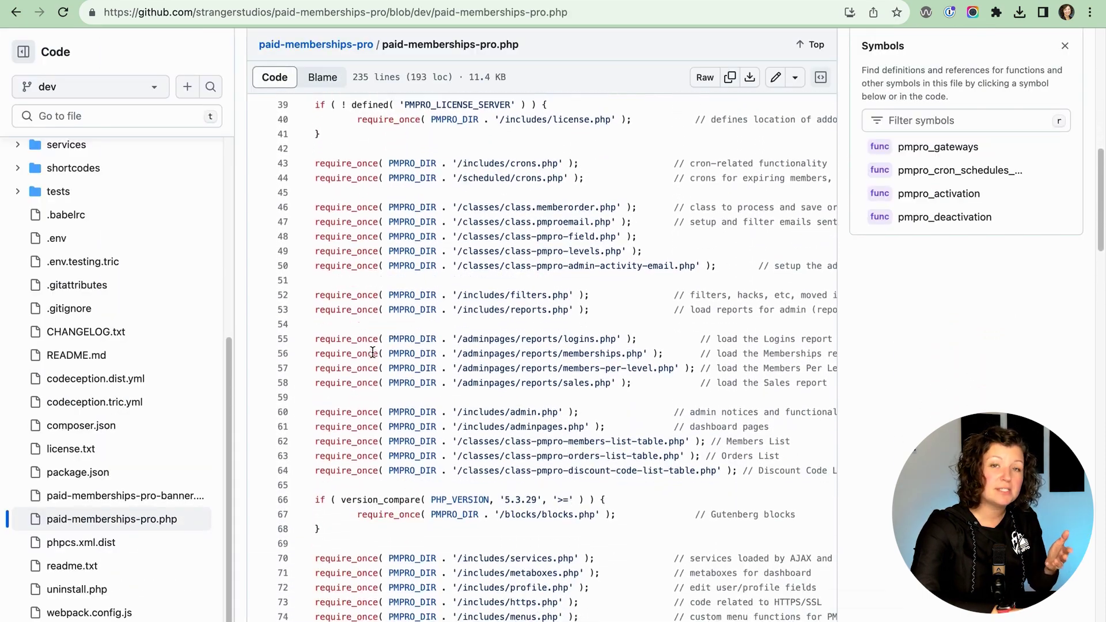
pyautogui.scroll(-1, 372, 356)
pyautogui.scroll(-3, 372, 356)
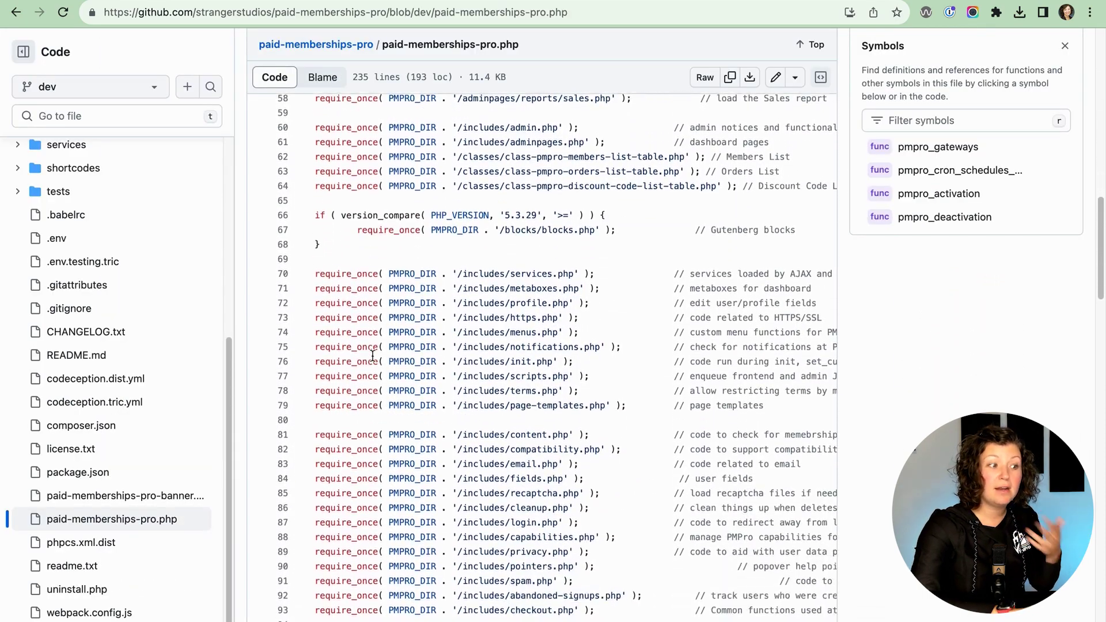
pyautogui.scroll(20, 277, 259)
pyautogui.click(46, 91)
pyautogui.scroll(-6, 804, 363)
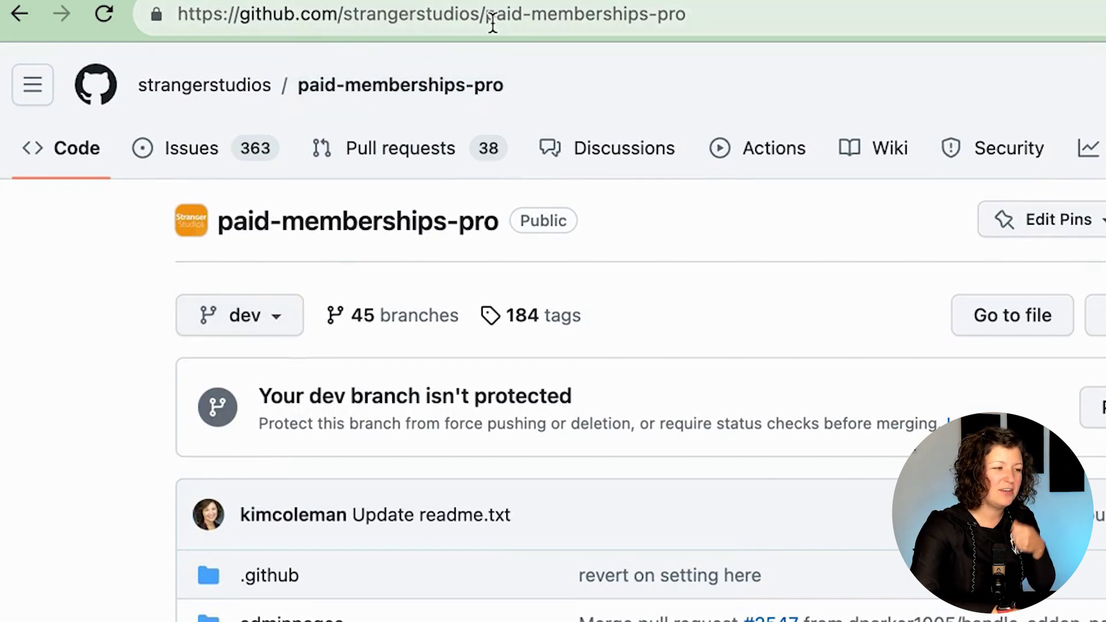
# Step: Check the repository's Issues, then go to the Stranger Studios organization overview and read its README
pyautogui.click(209, 153)
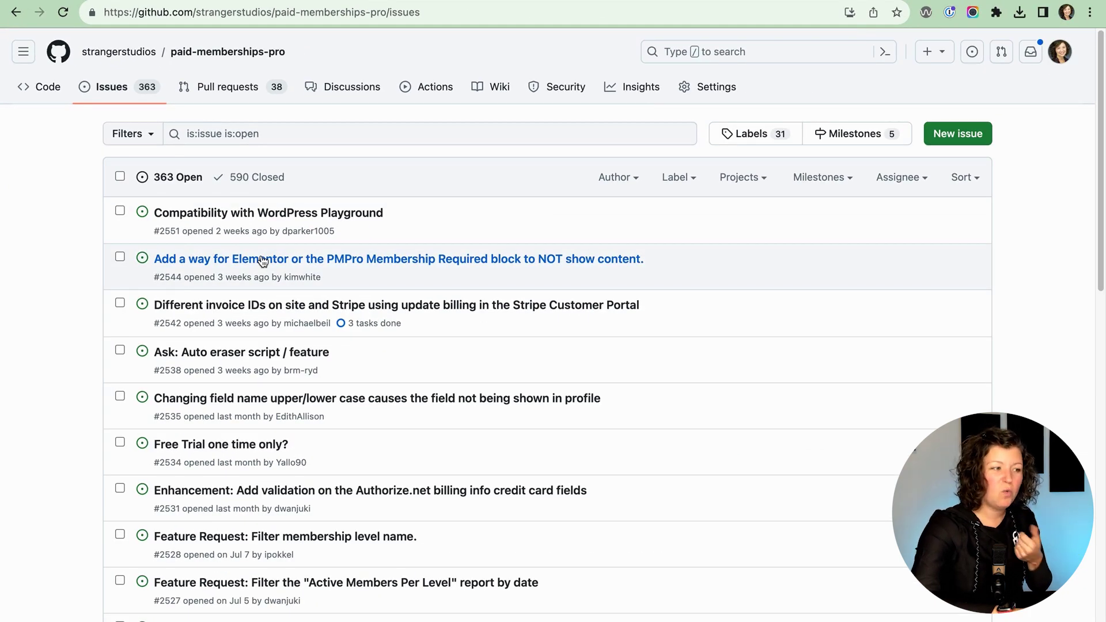
pyautogui.click(120, 53)
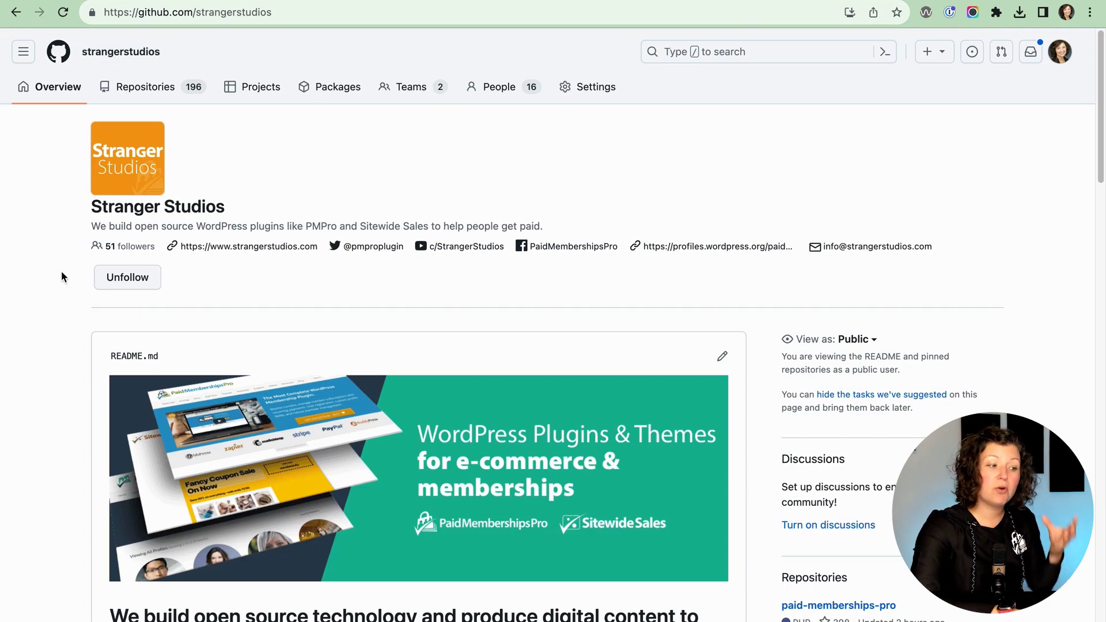
pyautogui.scroll(-14, 62, 276)
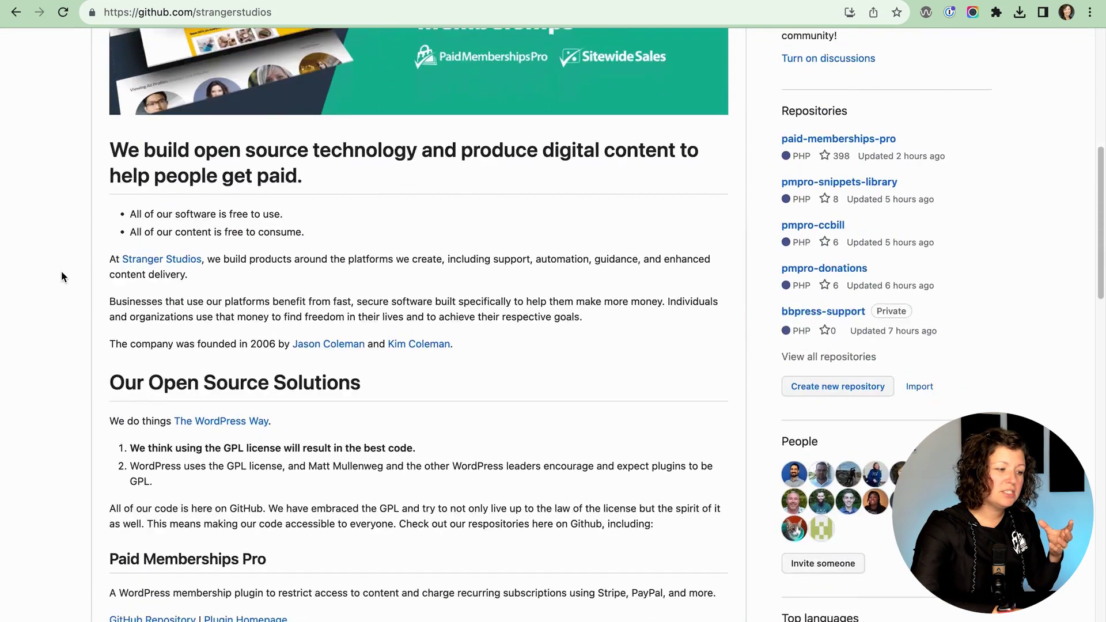
pyautogui.scroll(-14, 62, 277)
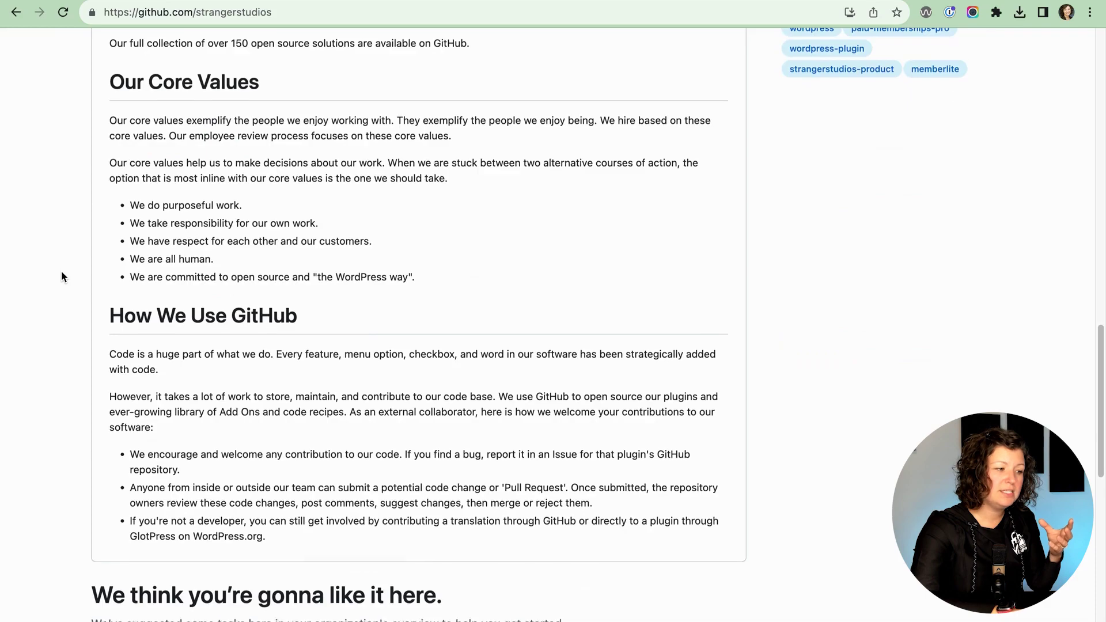
pyautogui.scroll(-4, 61, 276)
pyautogui.scroll(20, 61, 275)
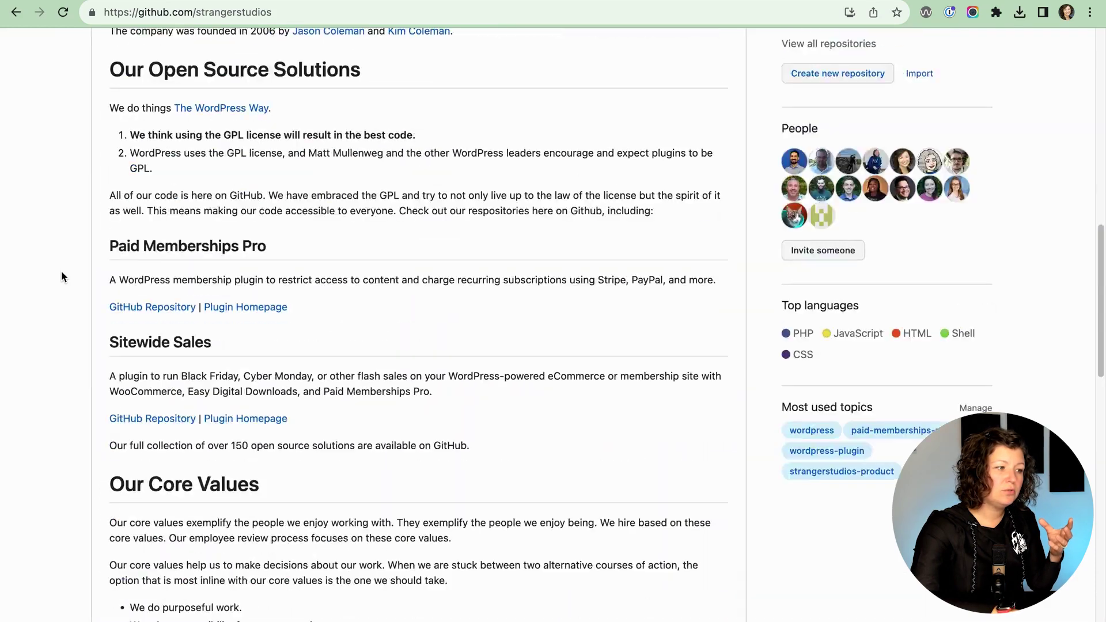
# Step: Open pmpro-donations from the organization's Repositories list, briefly view its website link, and return
pyautogui.click(164, 89)
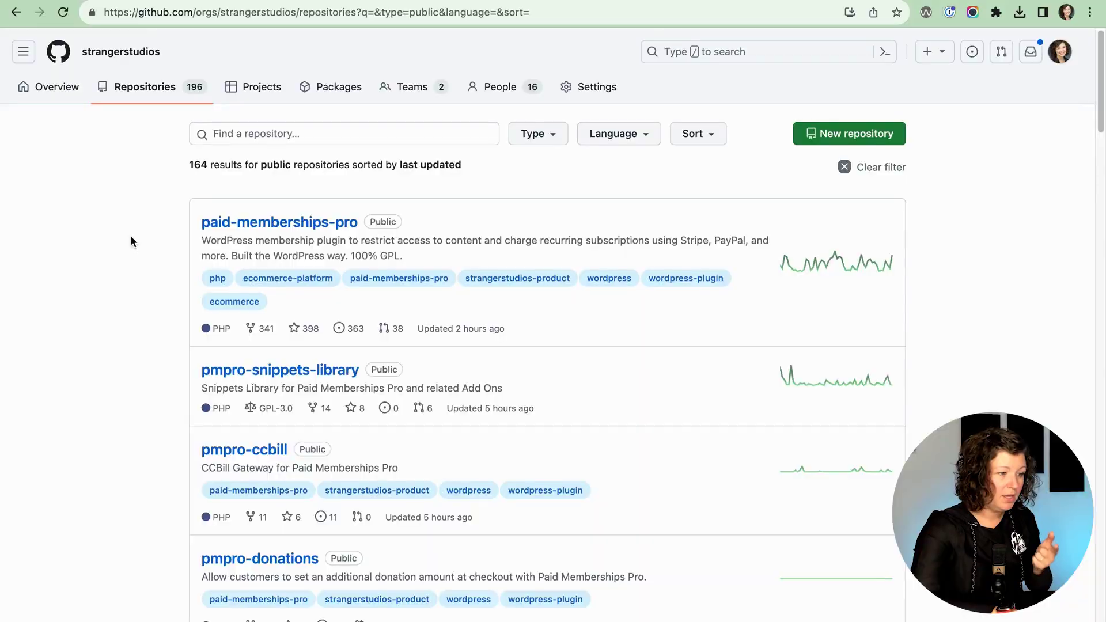
pyautogui.scroll(-5, 131, 240)
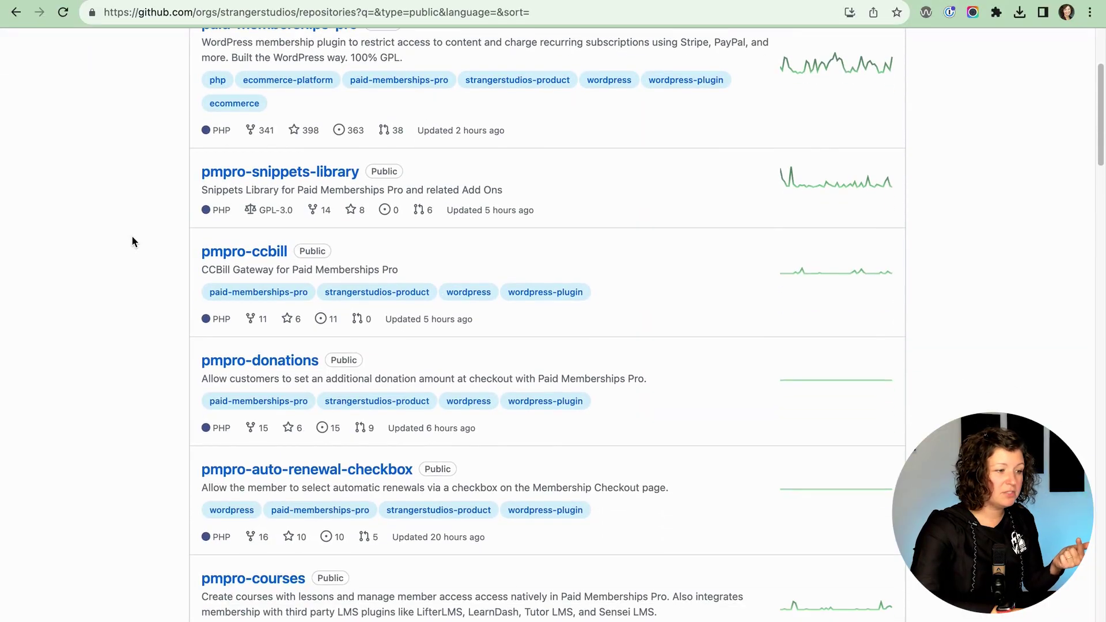
pyautogui.click(274, 364)
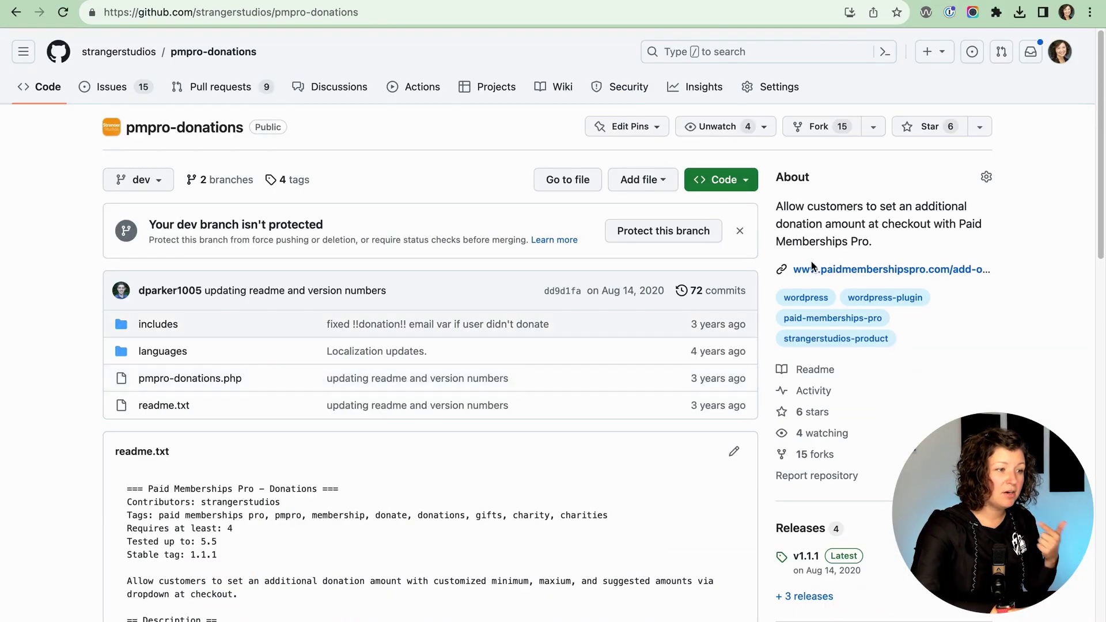
pyautogui.click(837, 271)
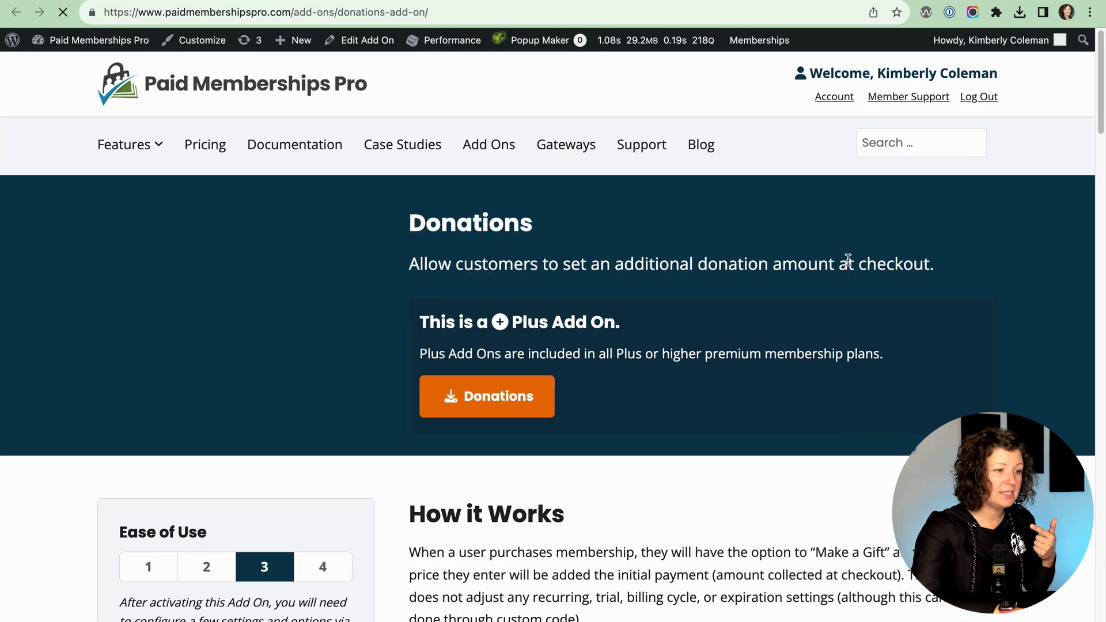
pyautogui.press('super+w')
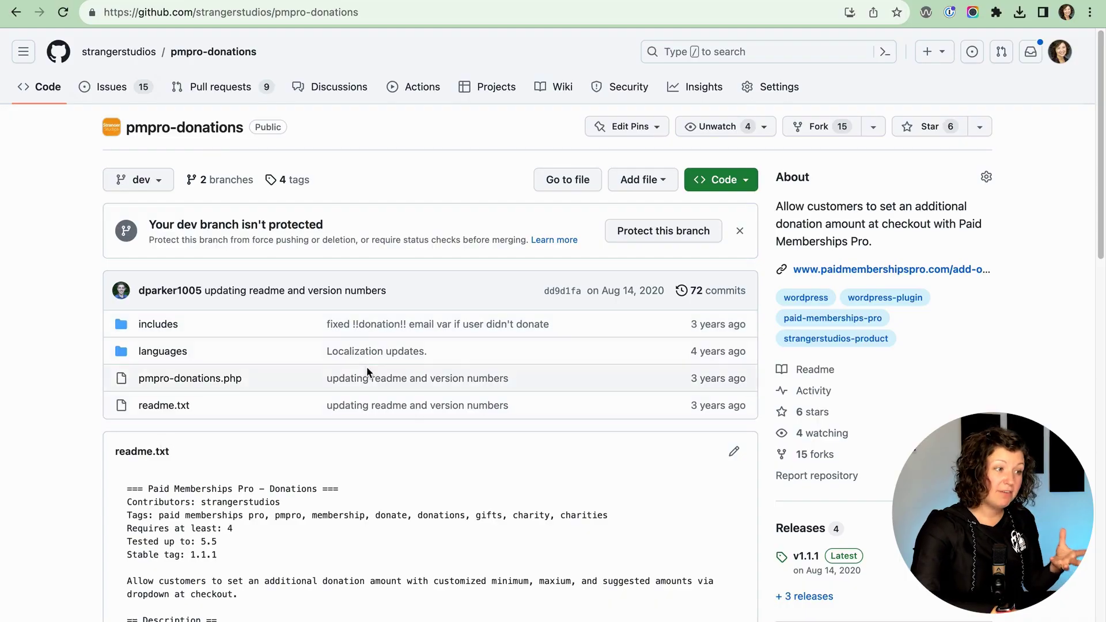
# Step: Download pmpro-donations as pmpro-donations-dev.zip via Code > Download ZIP and reveal it in Downloads
pyautogui.click(746, 181)
pyautogui.click(550, 414)
pyautogui.moveTo(893, 44)
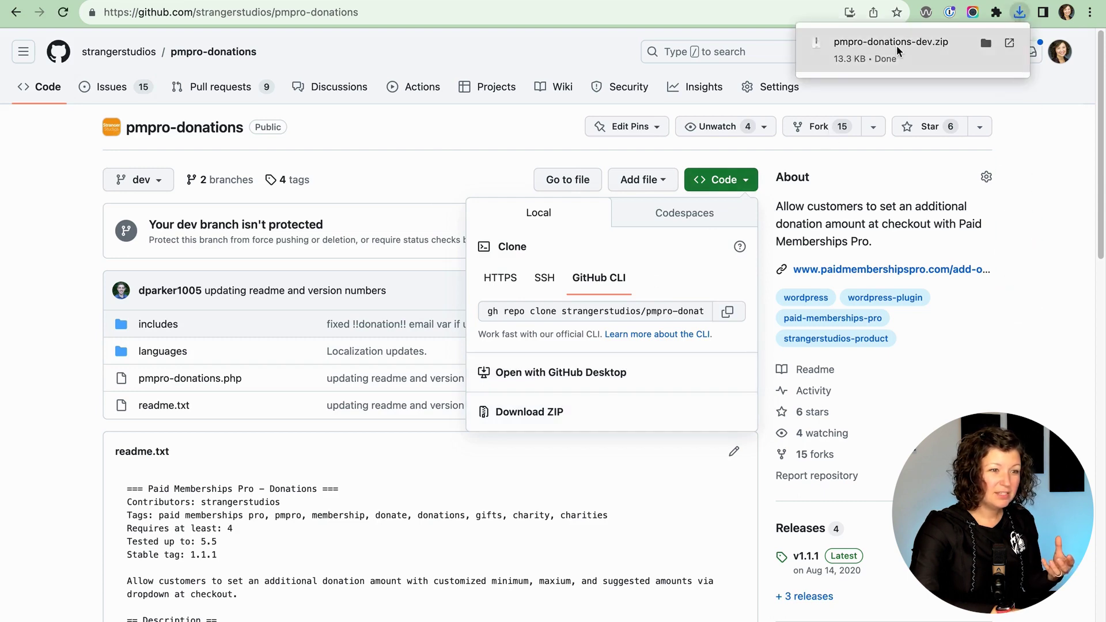
pyautogui.click(986, 45)
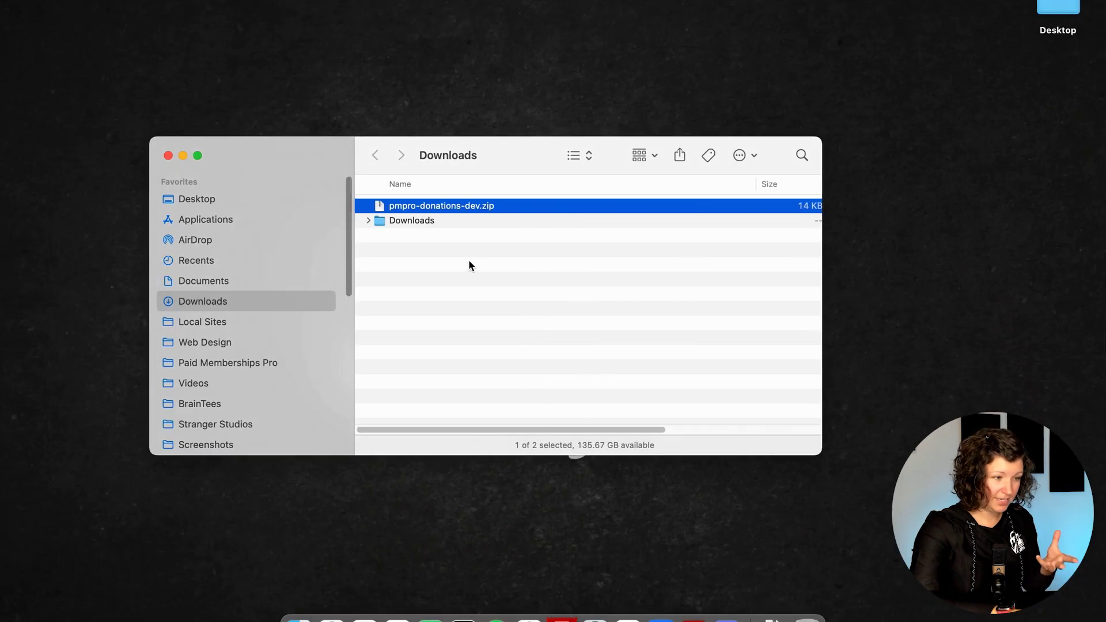
# Step: Extract pmpro-donations-dev.zip and rename the extracted folder to pmpro-donations
pyautogui.doubleClick(444, 207)
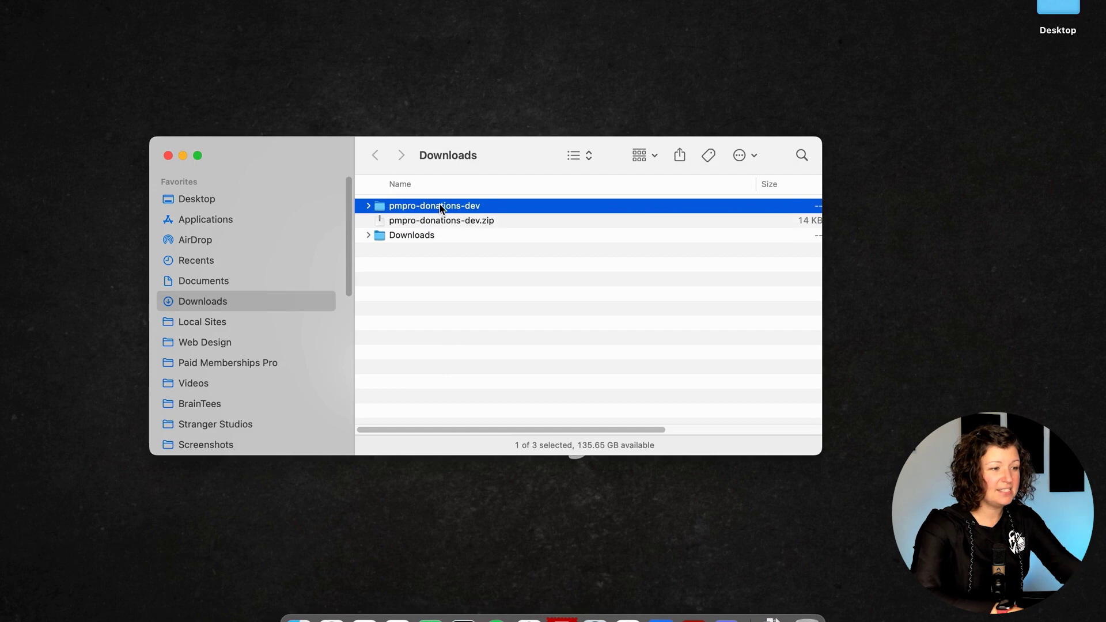
pyautogui.doubleClick(440, 205)
pyautogui.click(375, 155)
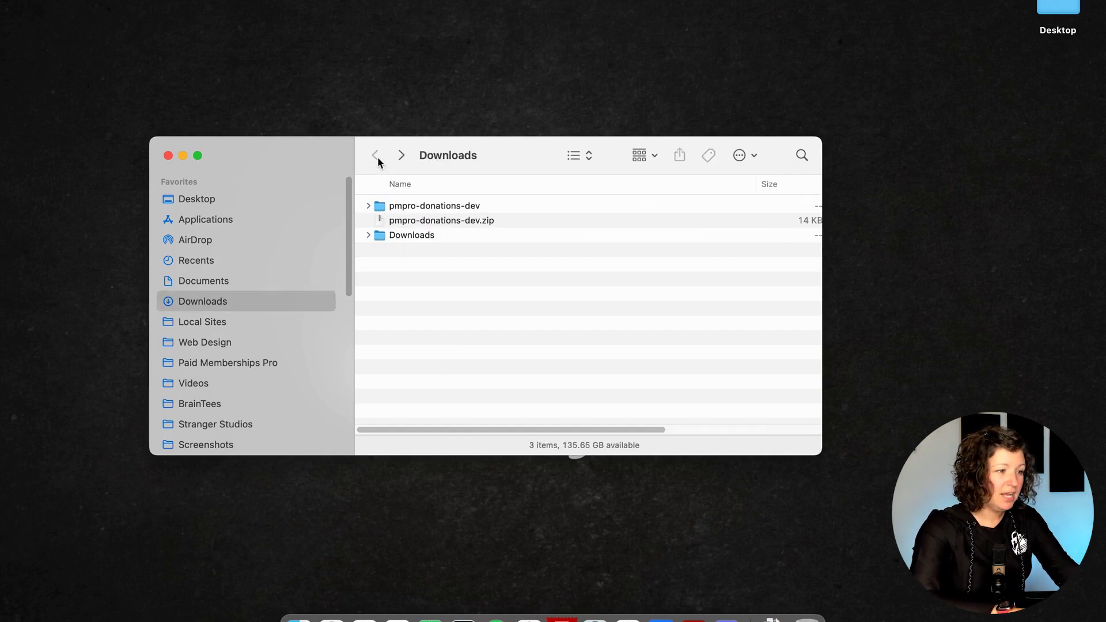
pyautogui.click(423, 206)
pyautogui.press('Return')
pyautogui.press('Right')
pyautogui.press('BackSpace')
pyautogui.press('BackSpace')
pyautogui.press('BackSpace')
pyautogui.press('BackSpace')
pyautogui.press('Return')
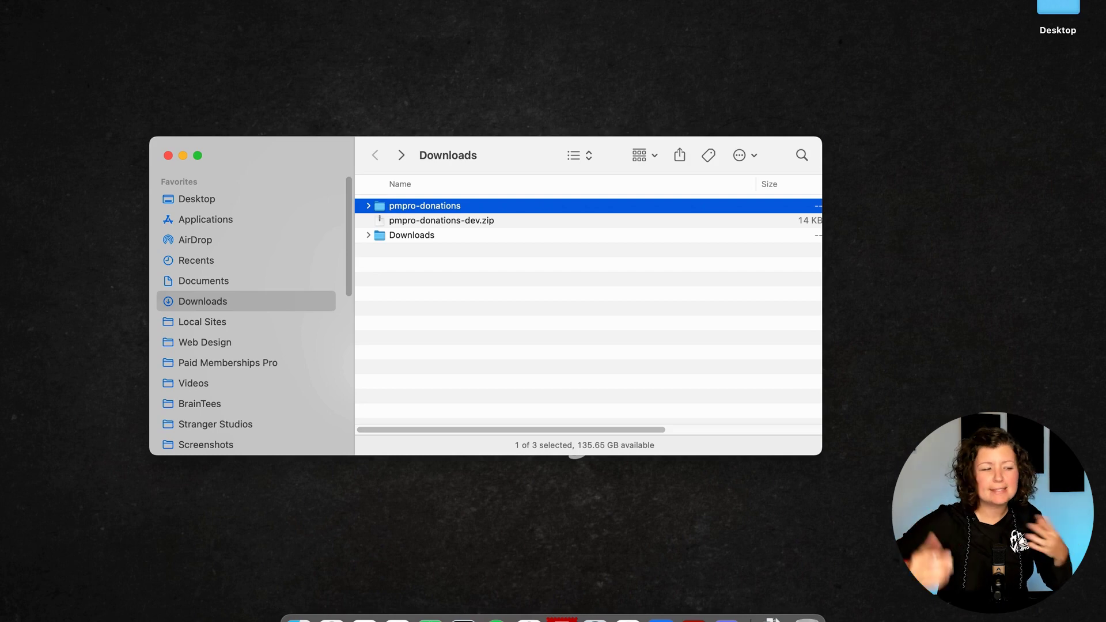
# Step: Compress the pmpro-donations folder into pmpro-donations.zip
pyautogui.rightClick(430, 208)
pyautogui.click(474, 298)
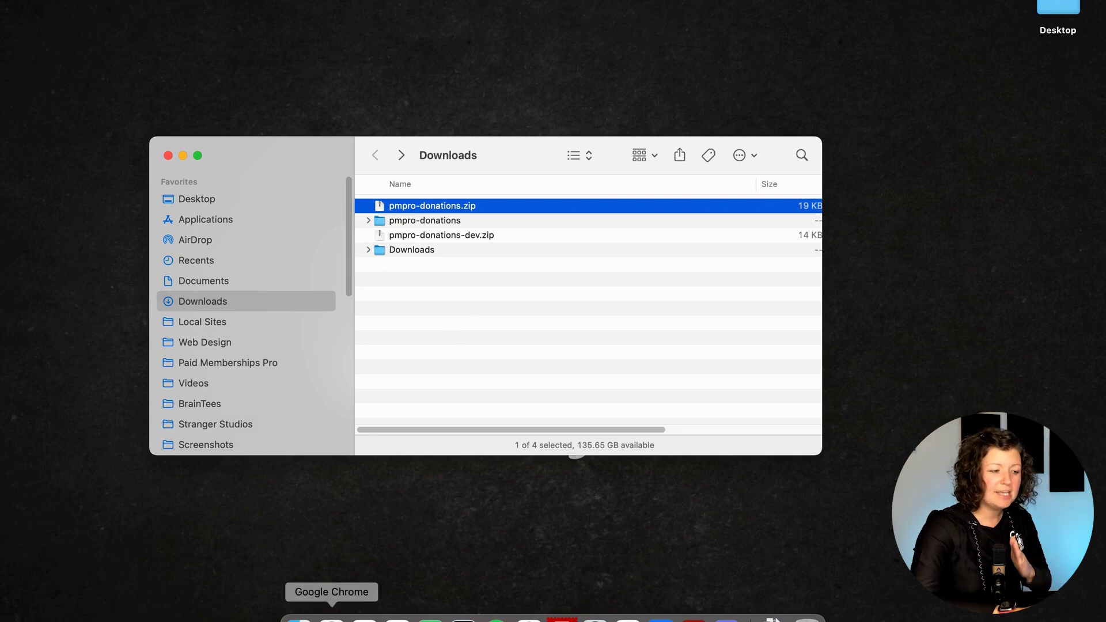
pyautogui.click(332, 620)
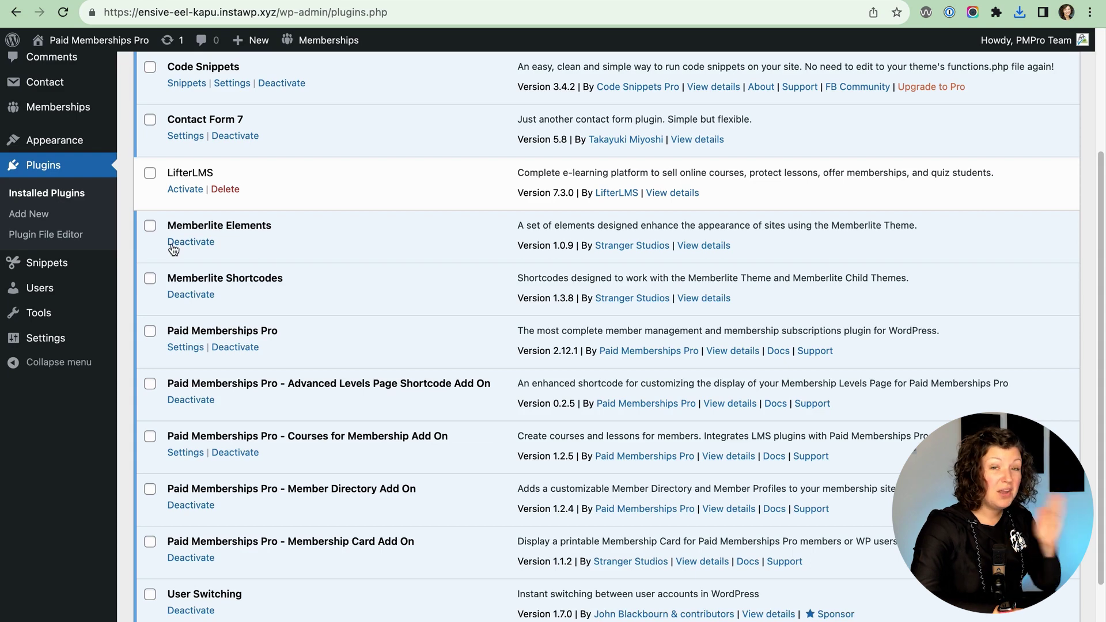
# Step: Choose pmpro-donations.zip from Downloads in the Plugins > Add New > Upload Plugin form
pyautogui.scroll(5, 174, 248)
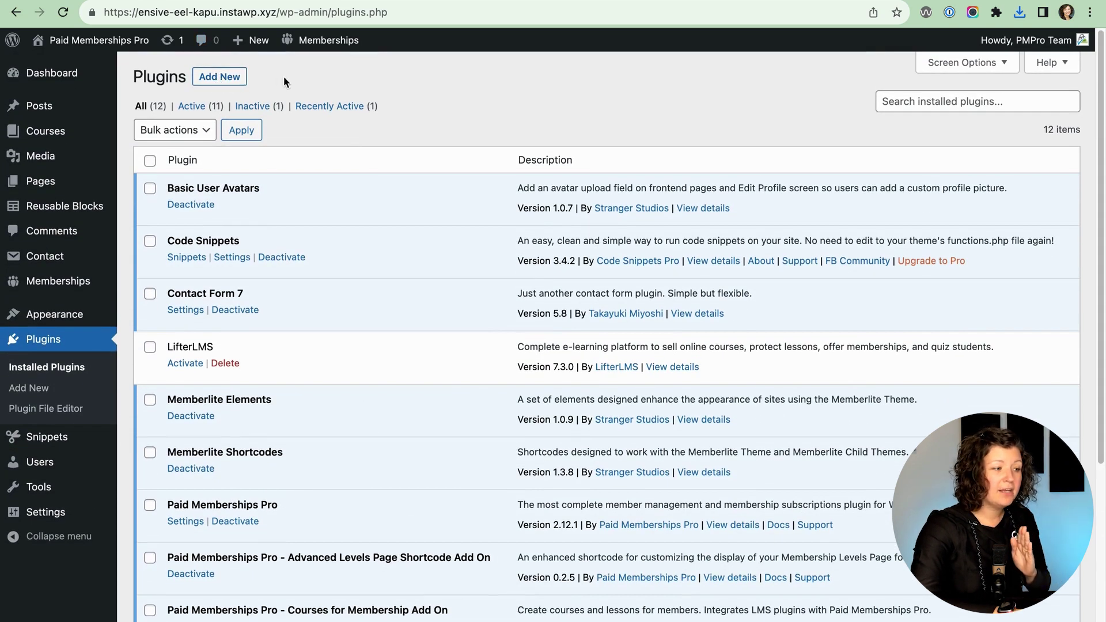
pyautogui.click(220, 77)
pyautogui.click(265, 76)
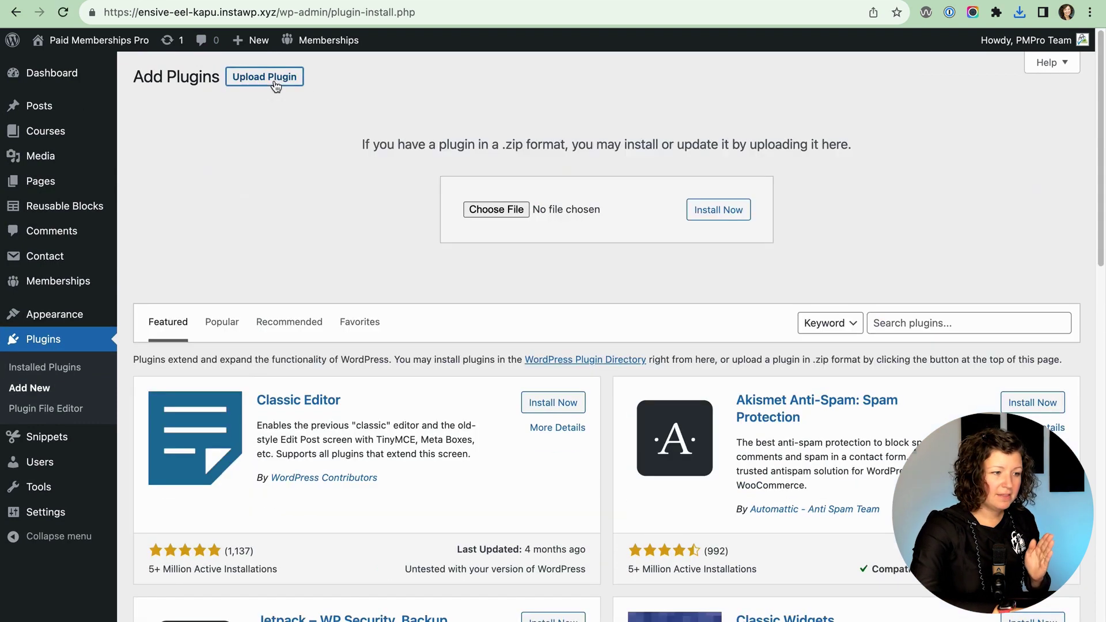
pyautogui.click(494, 210)
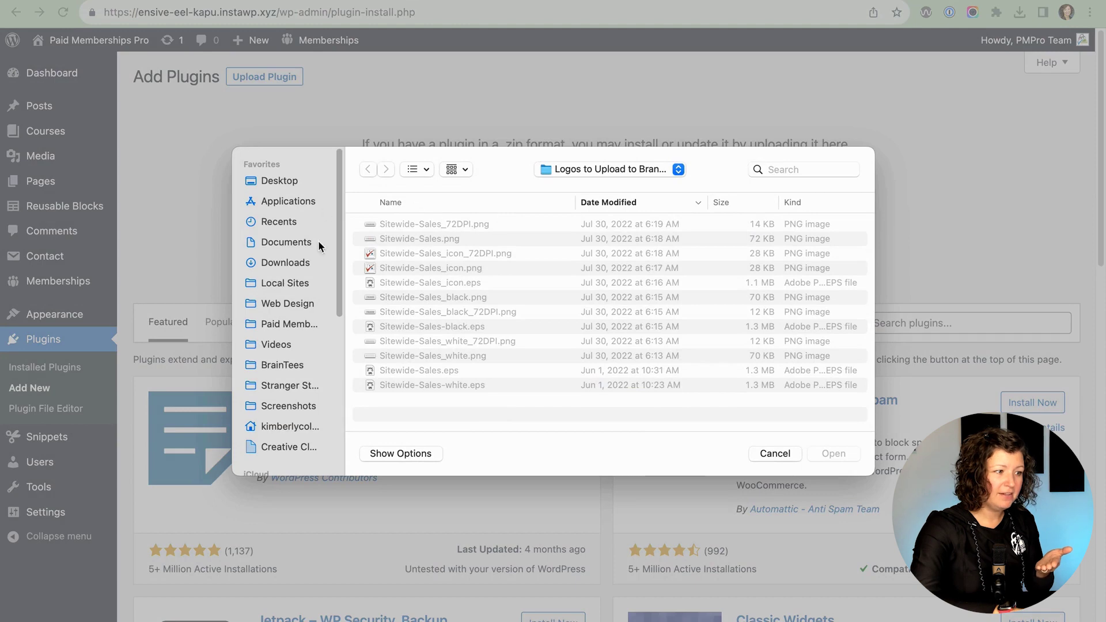
pyautogui.click(289, 260)
pyautogui.click(403, 222)
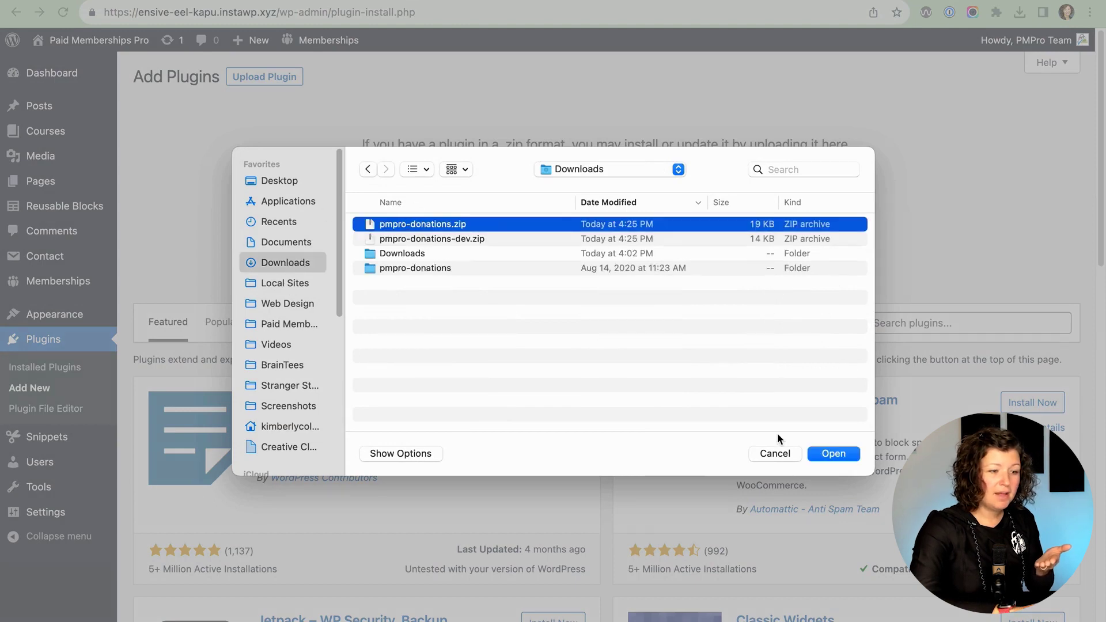
# Step: Install the uploaded zip and activate Paid Memberships Pro - Donations 1.1.1
pyautogui.click(719, 210)
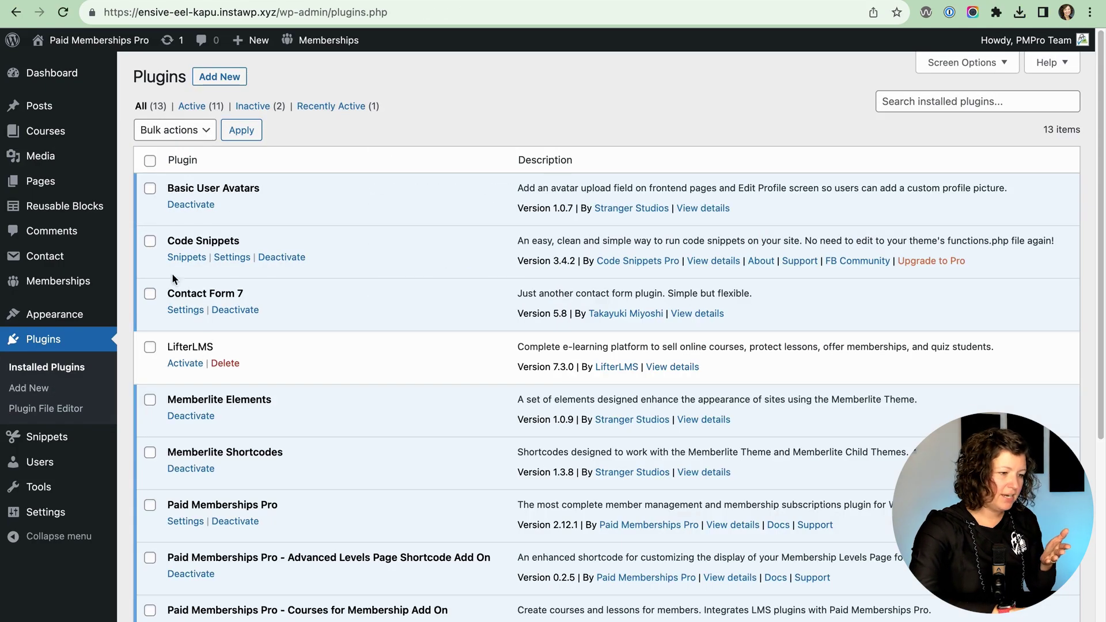
pyautogui.scroll(-5, 172, 277)
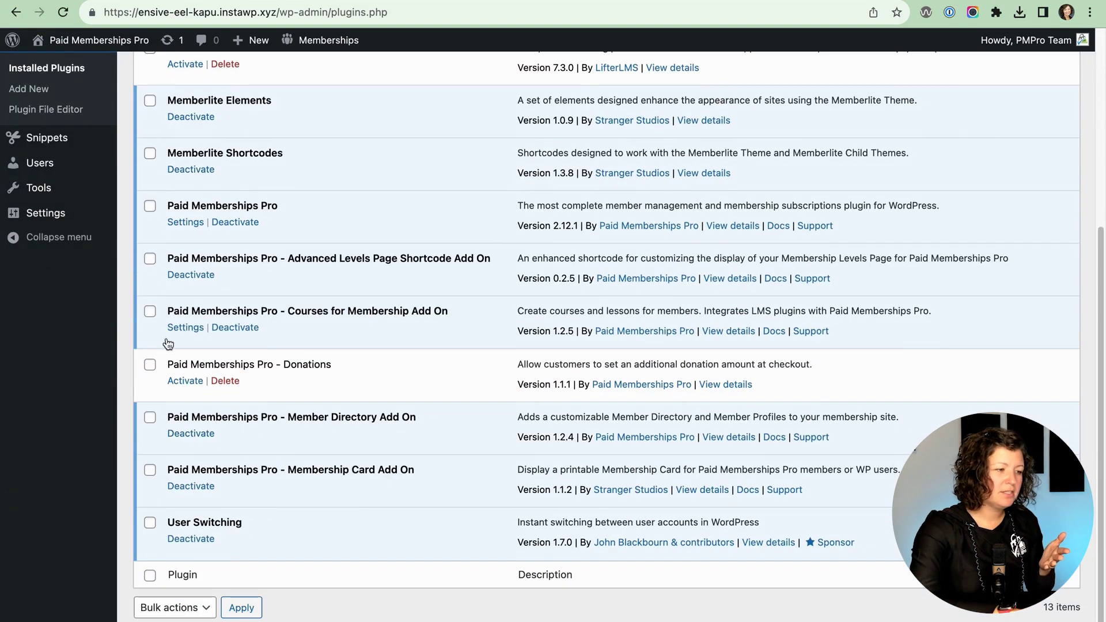
pyautogui.click(181, 383)
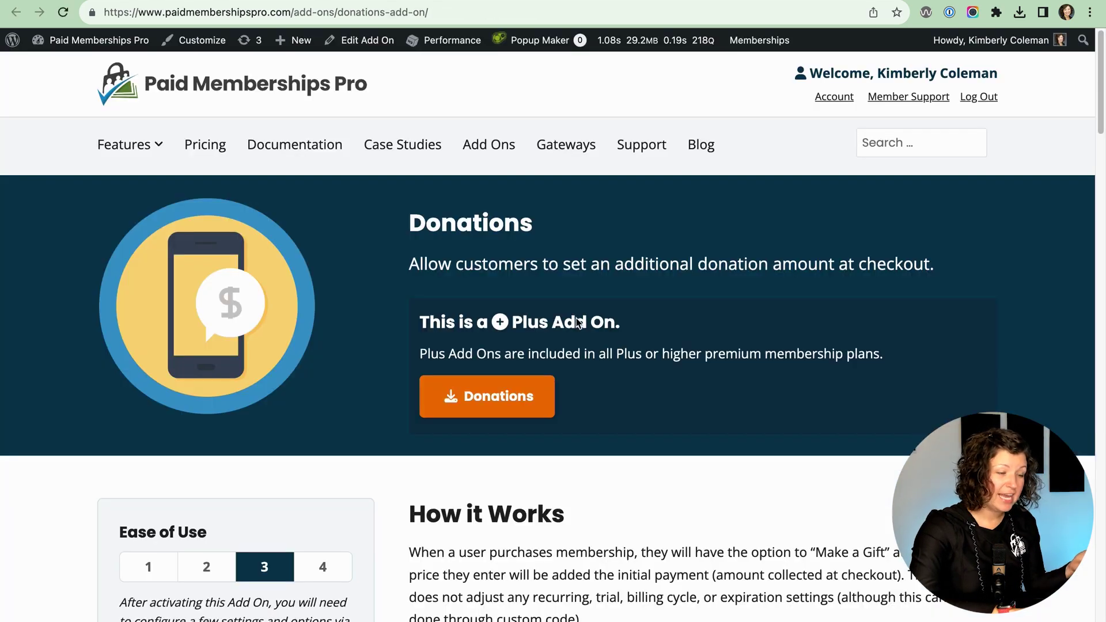
# Step: Read through the Donations Add On documentation, then visit the site's public home page
pyautogui.scroll(-6, 577, 321)
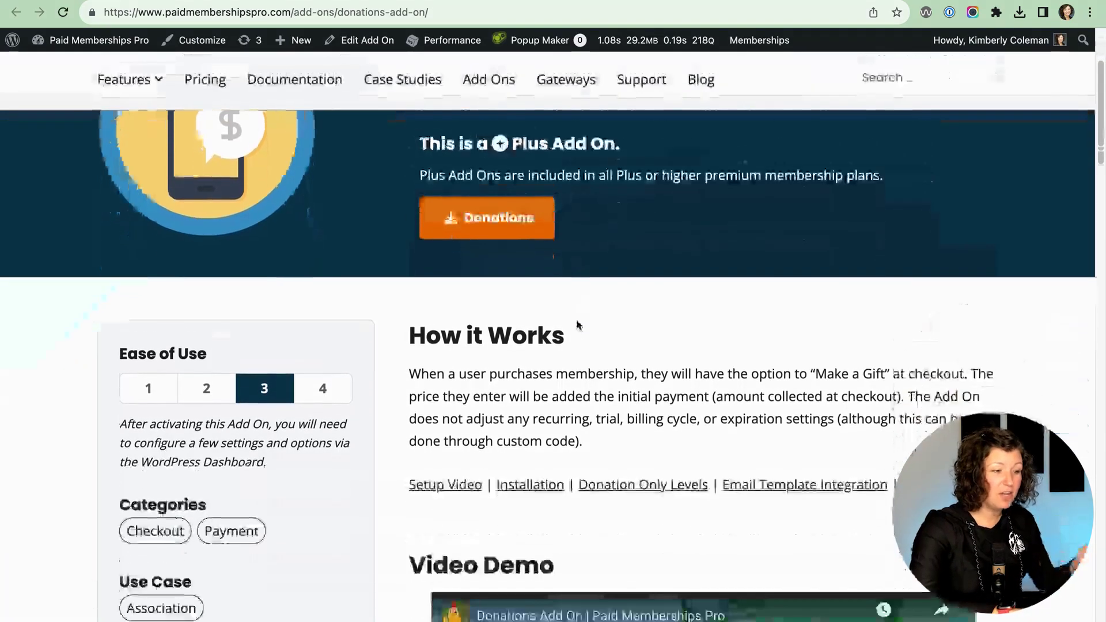
pyautogui.scroll(-20, 577, 321)
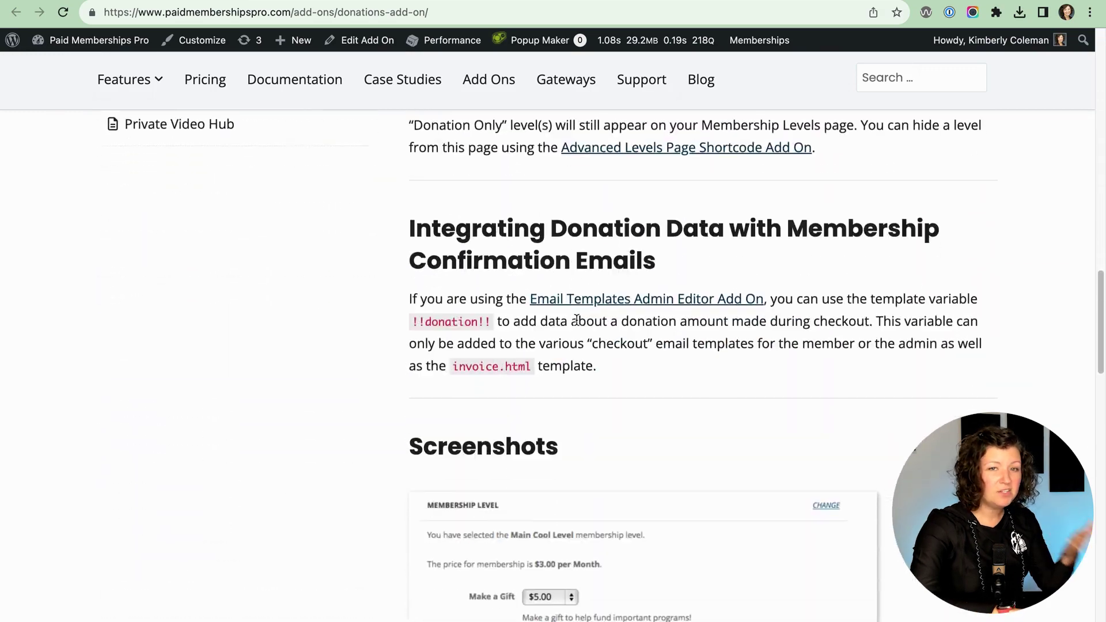
pyautogui.scroll(-3, 576, 321)
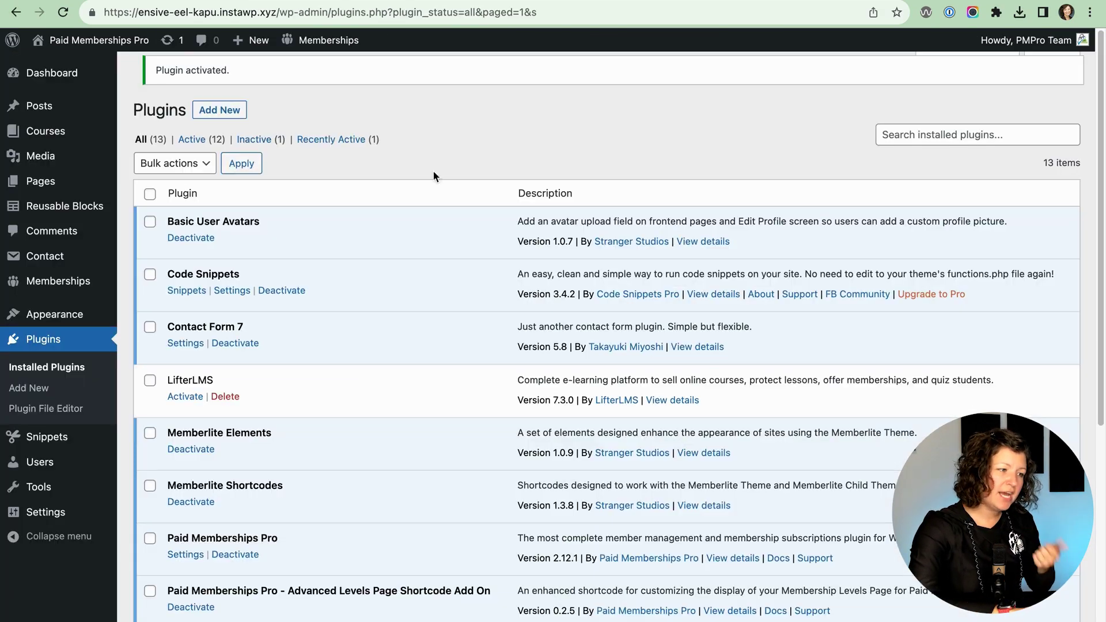
pyautogui.click(98, 40)
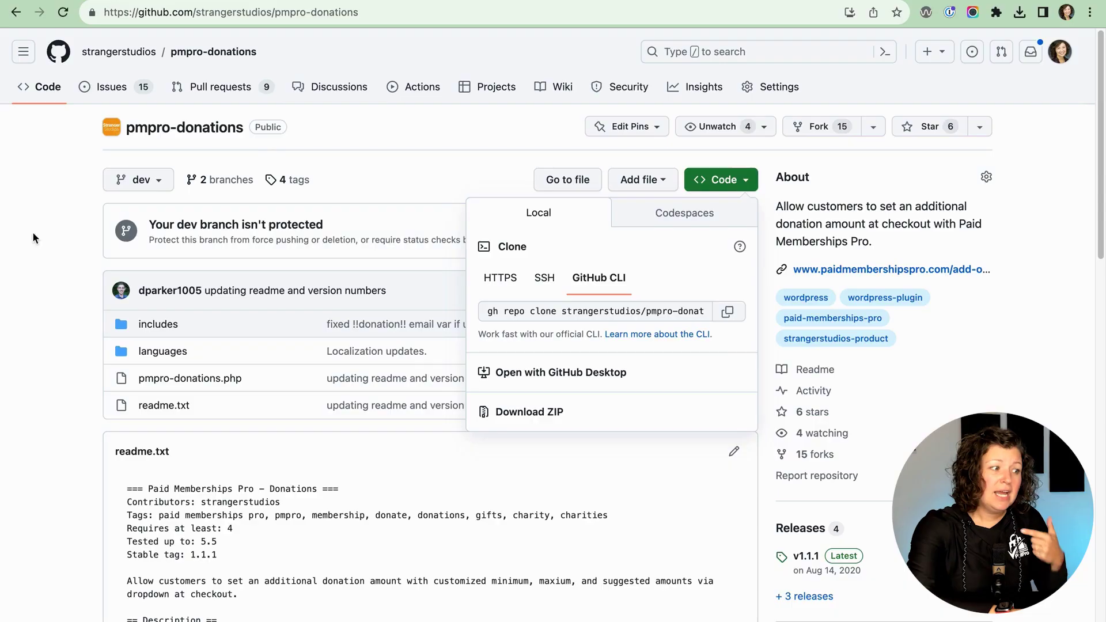
# Step: Download the pmpro-donations ZIP again and select pmpro-donations.zip in Finder's Downloads folder
pyautogui.scroll(-3, 719, 303)
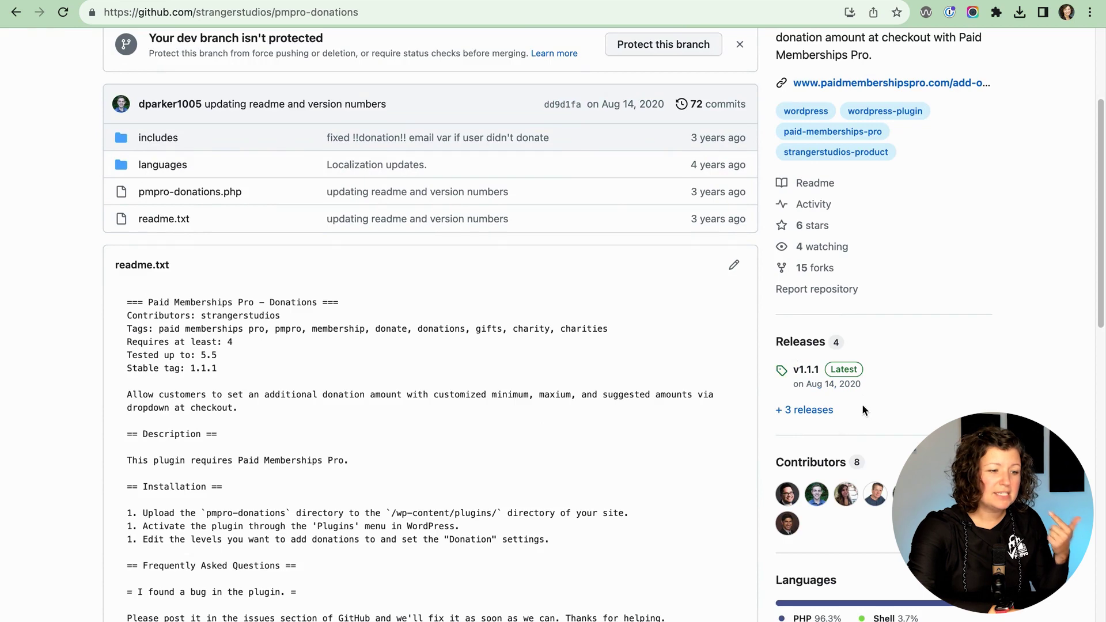
pyautogui.scroll(3, 813, 404)
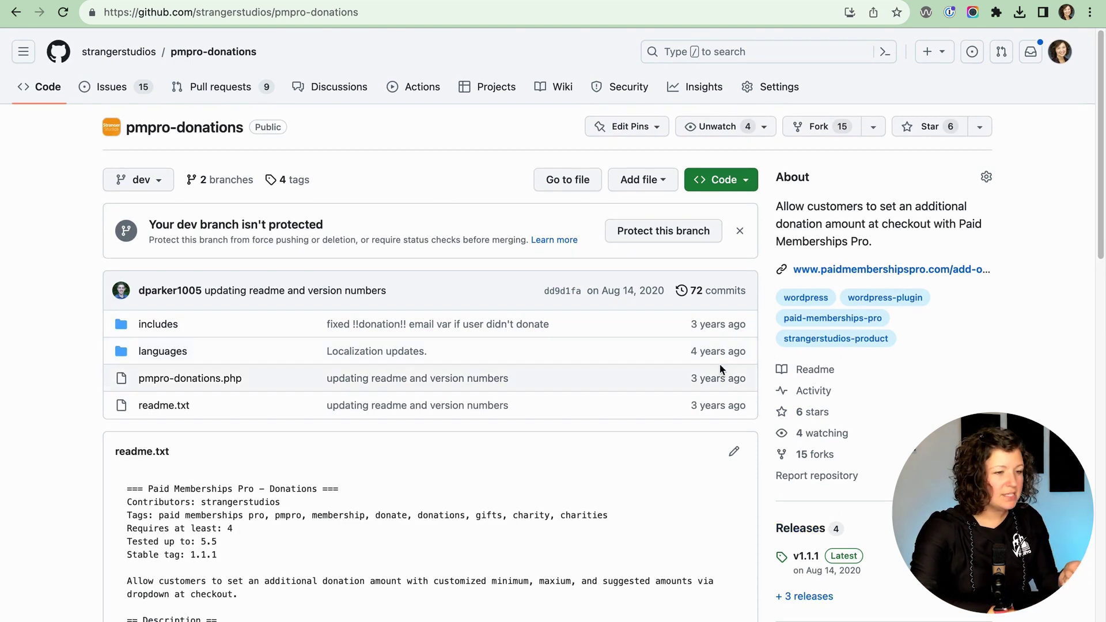
pyautogui.click(743, 182)
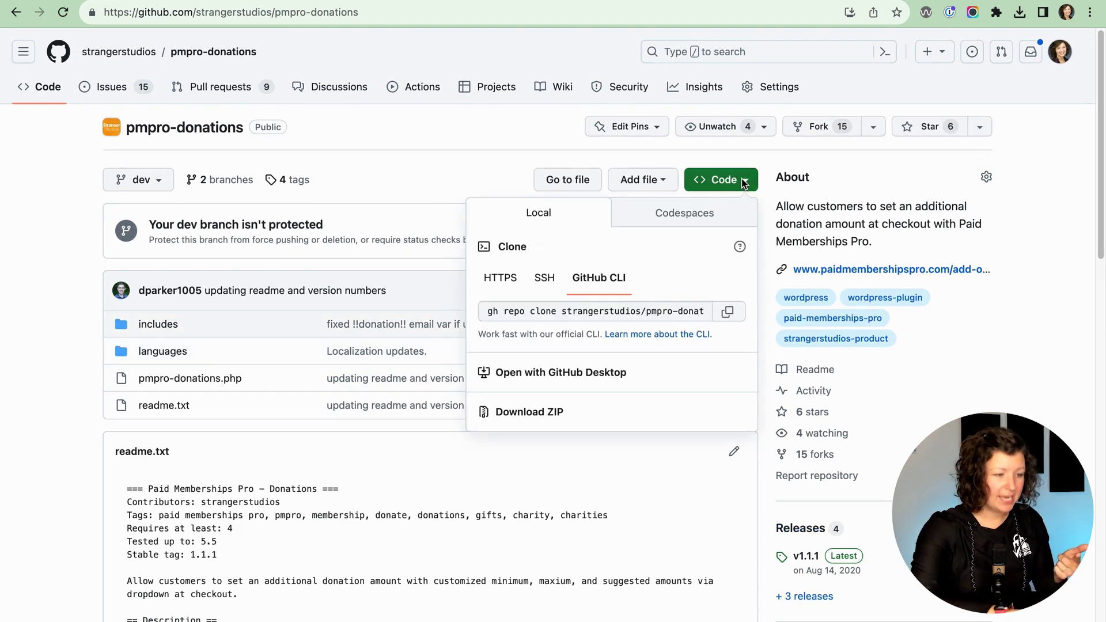
pyautogui.click(521, 419)
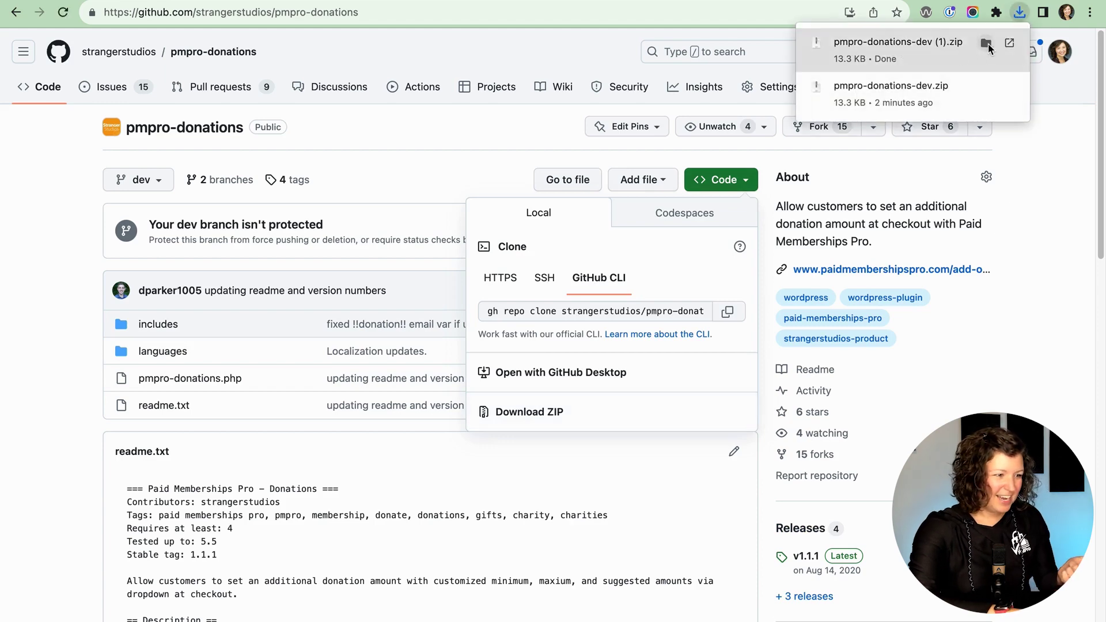
pyautogui.click(985, 43)
pyautogui.click(419, 222)
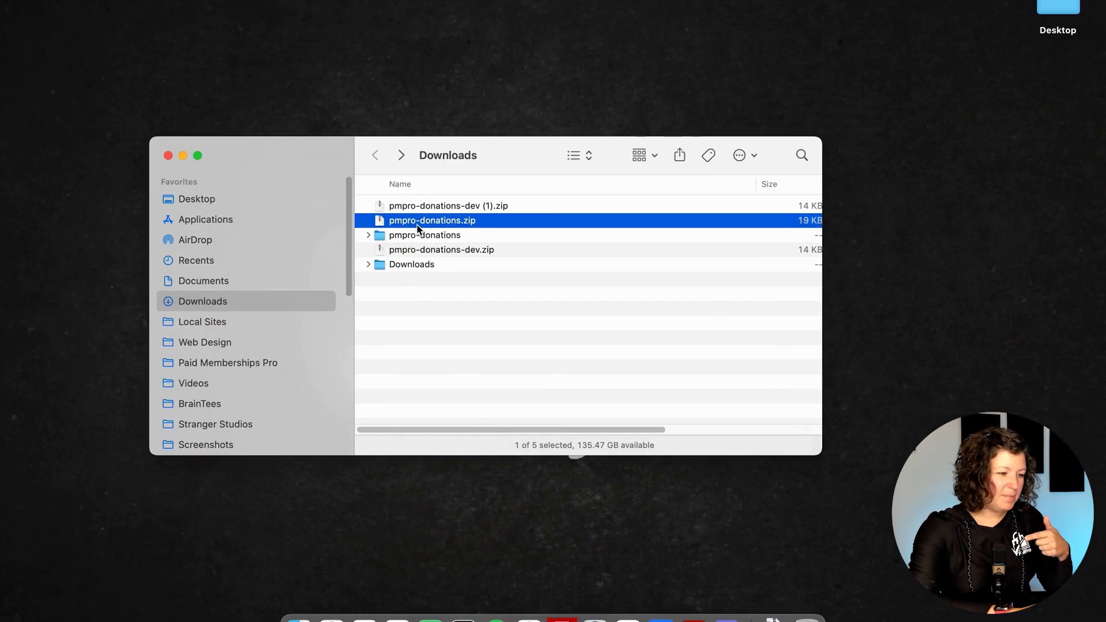
# Step: Return to the membership site's admin and reach the Plugins > Add New upload form
pyautogui.click(332, 614)
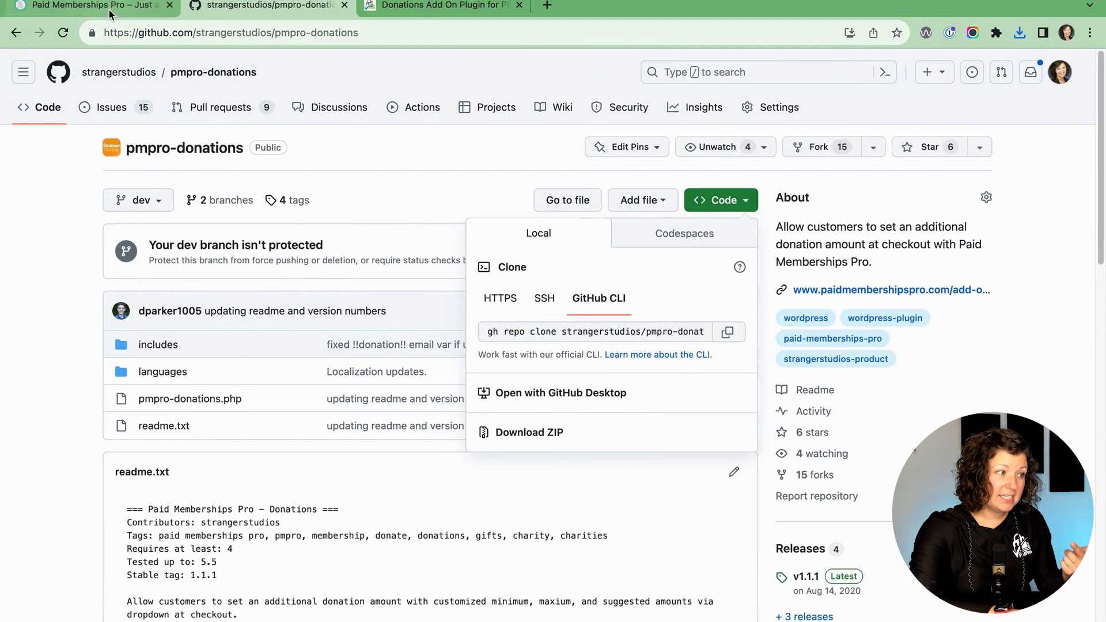
pyautogui.click(110, 7)
pyautogui.moveTo(92, 61)
pyautogui.click(43, 85)
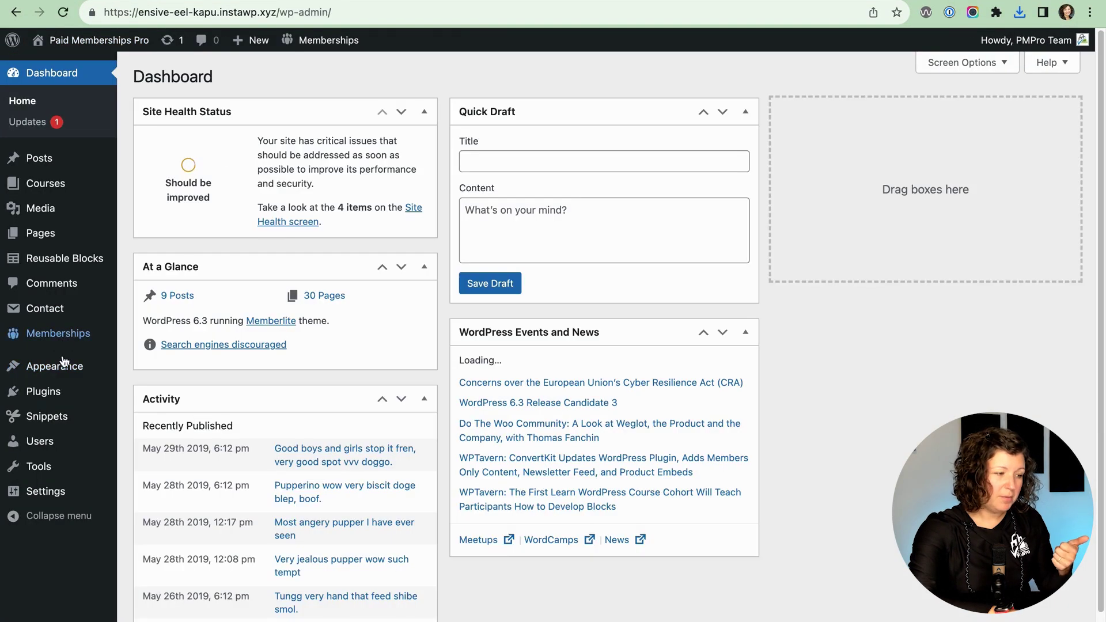
pyautogui.click(64, 394)
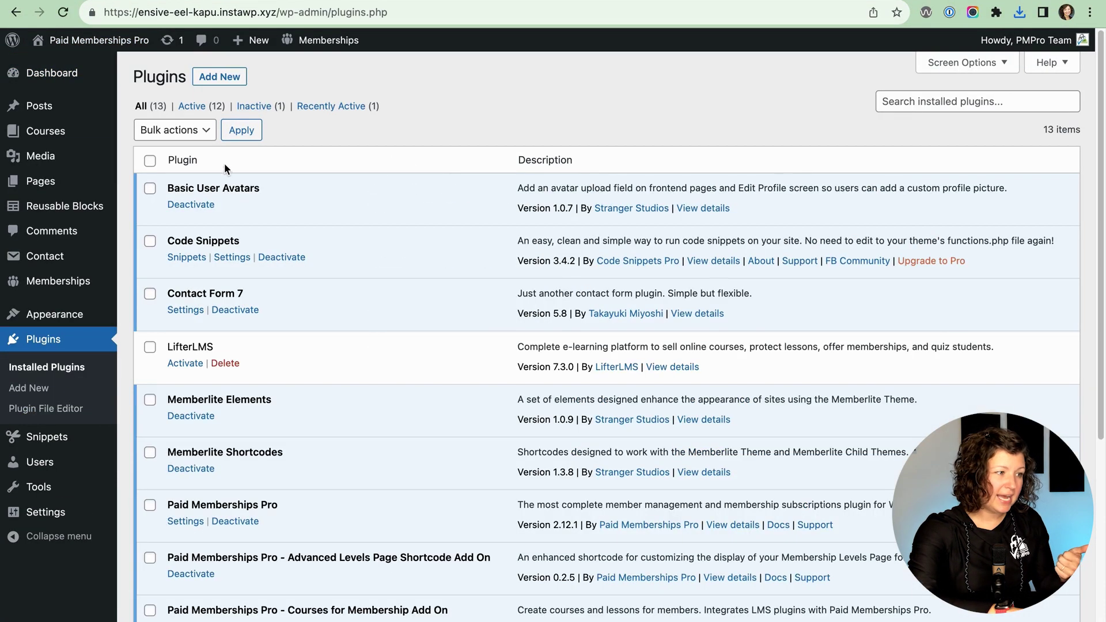
pyautogui.click(229, 86)
pyautogui.click(281, 87)
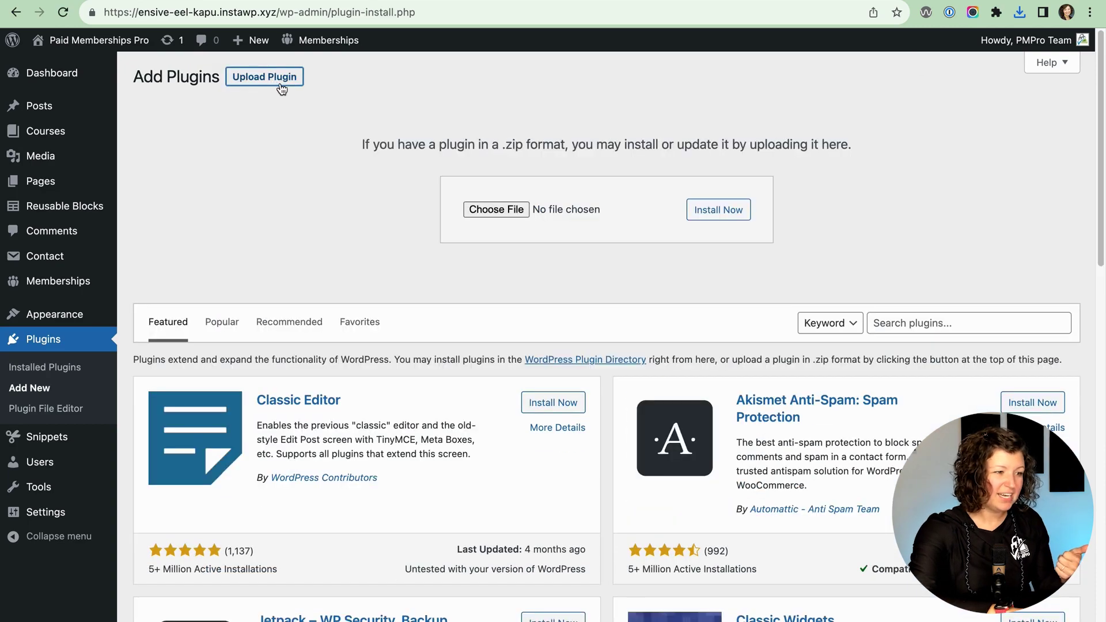
# Step: Upload pmpro-donations.zip from Downloads and install it
pyautogui.click(506, 213)
pyautogui.click(444, 241)
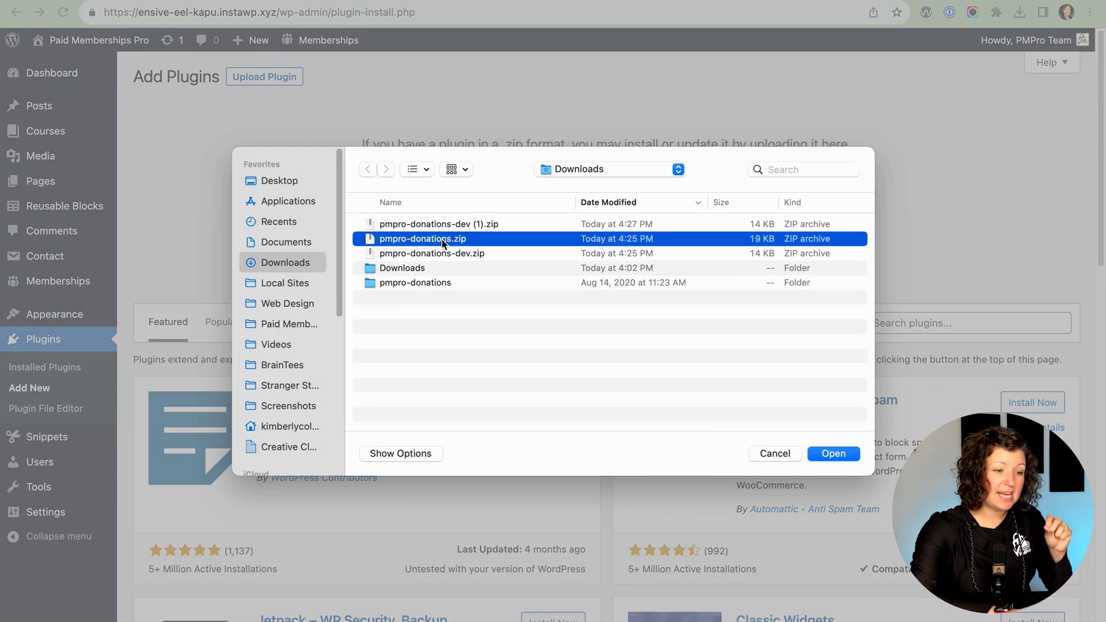
pyautogui.click(830, 456)
pyautogui.click(719, 215)
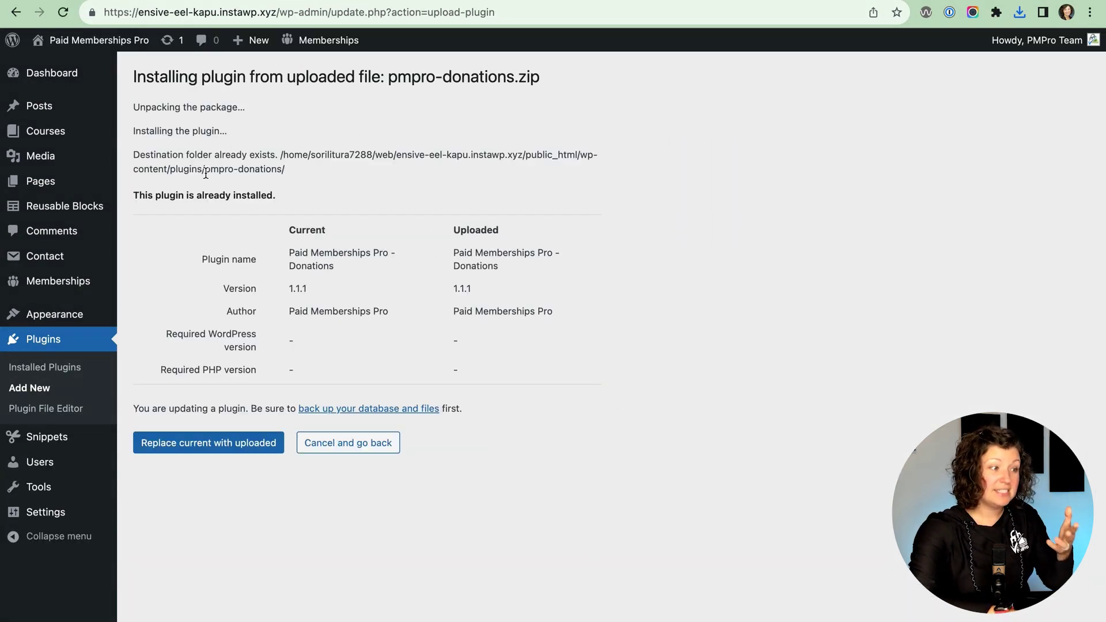
# Step: Review the already-installed notice and replace the current Donations add-on with the uploaded 1.1.1 copy
pyautogui.moveTo(219, 149); pyautogui.dragTo(335, 154)
pyautogui.moveTo(156, 191); pyautogui.dragTo(311, 197)
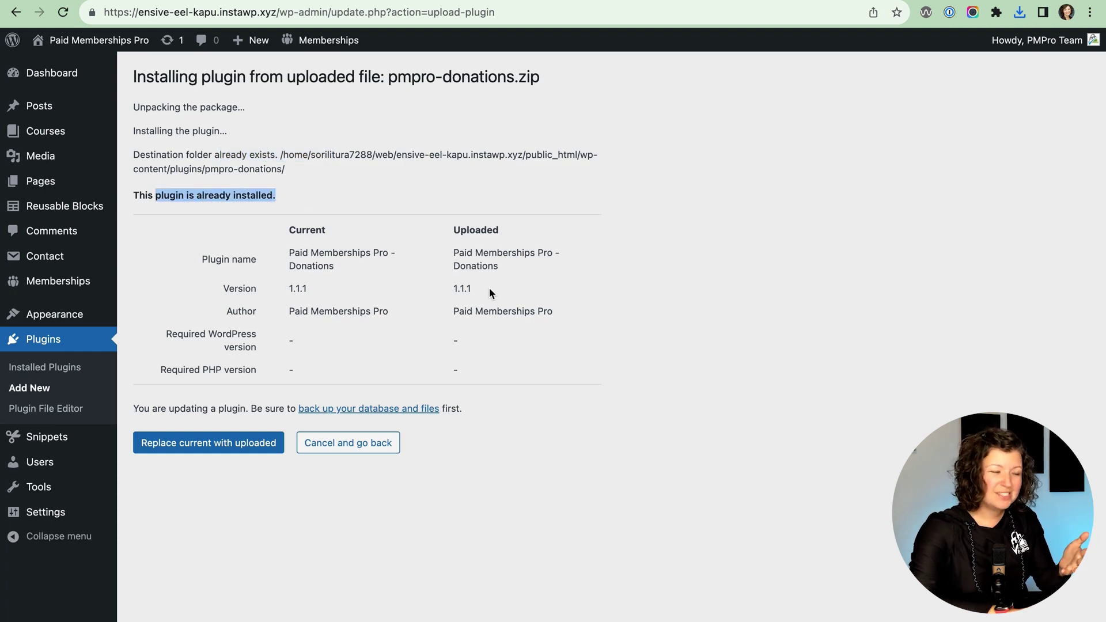
pyautogui.click(193, 451)
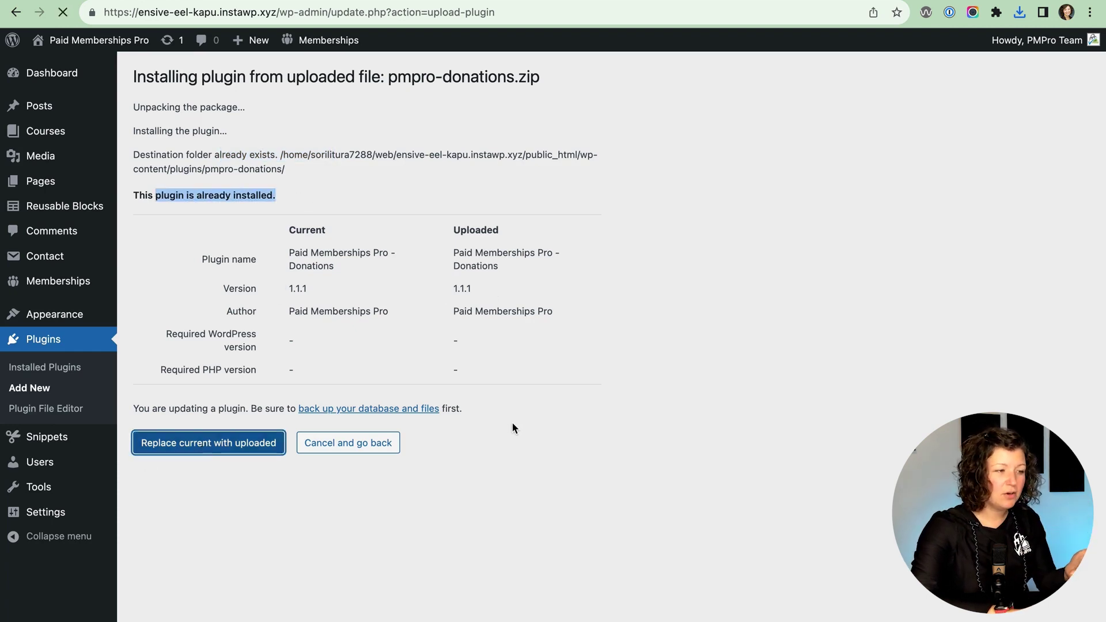